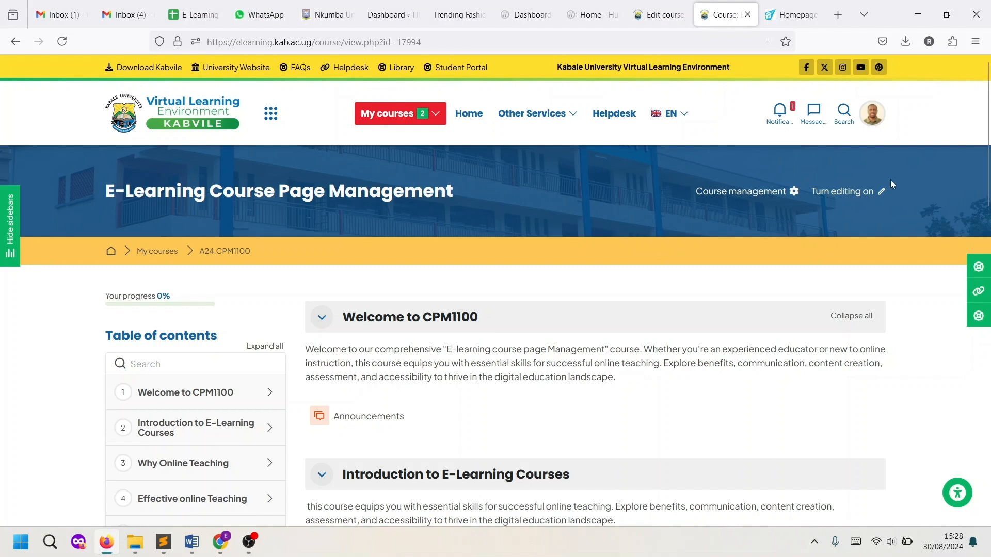
Turn editing on for the CPM1100 course page and scroll down to the add-activity area
left_click(835, 197)
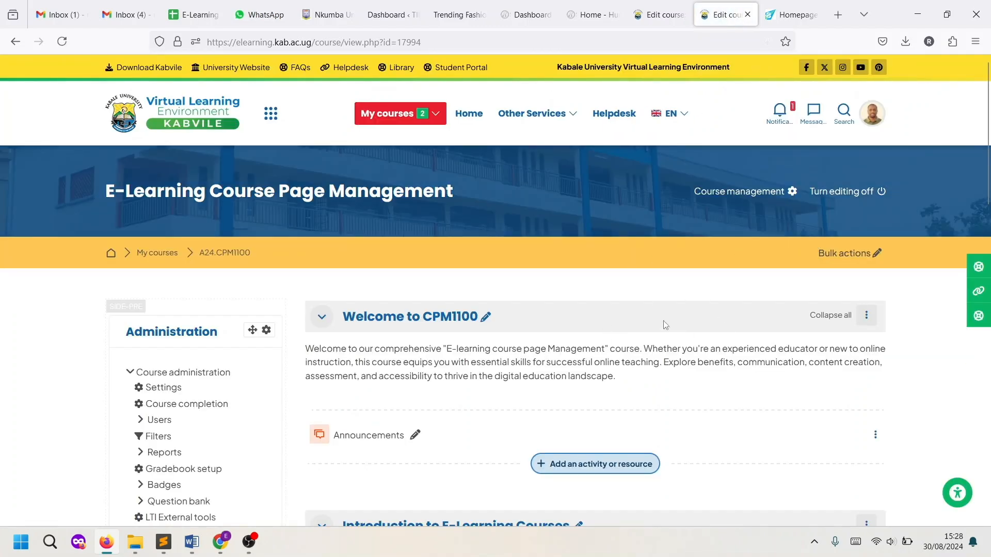
scroll(584, 361, "down", 1)
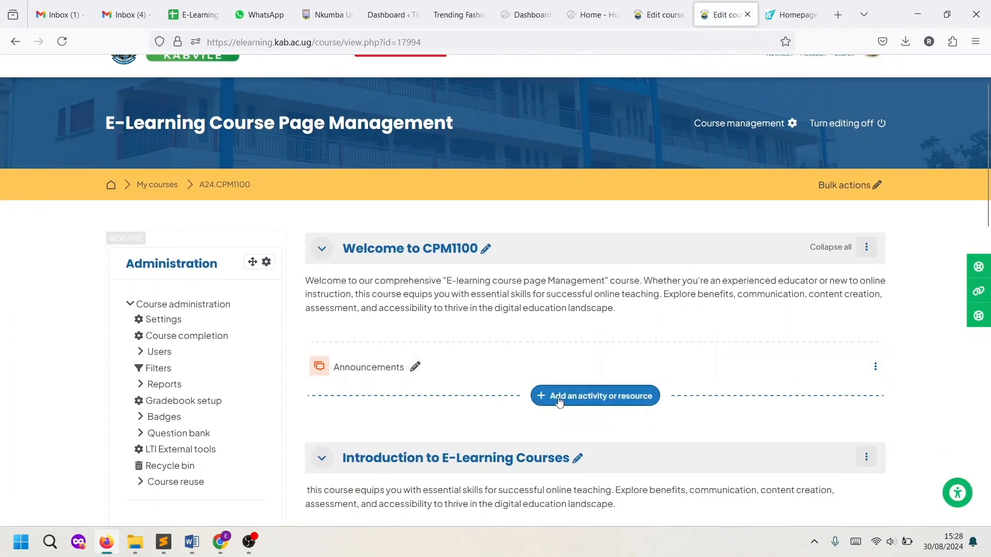
Choose Attendance from the Activities list in the activity chooser
left_click(614, 404)
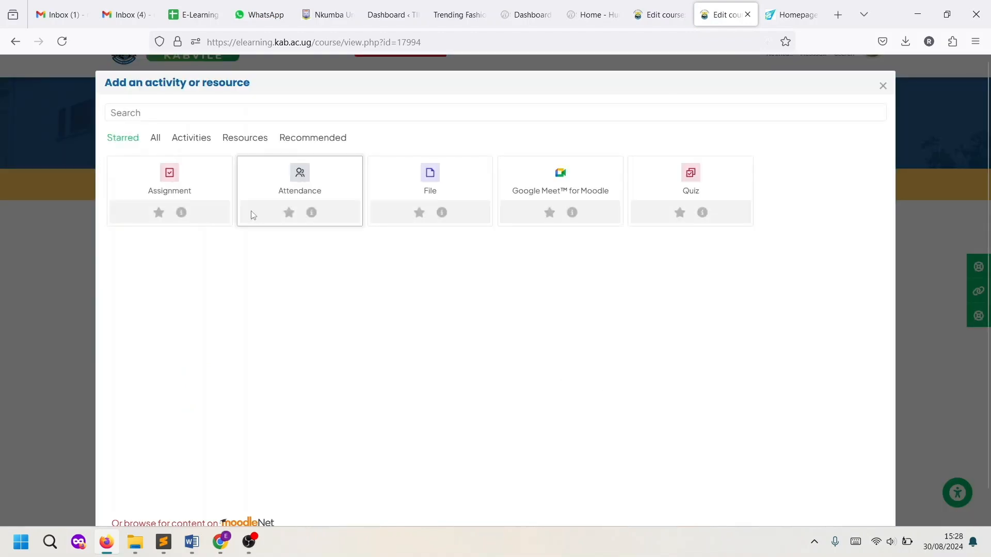
left_click(180, 143)
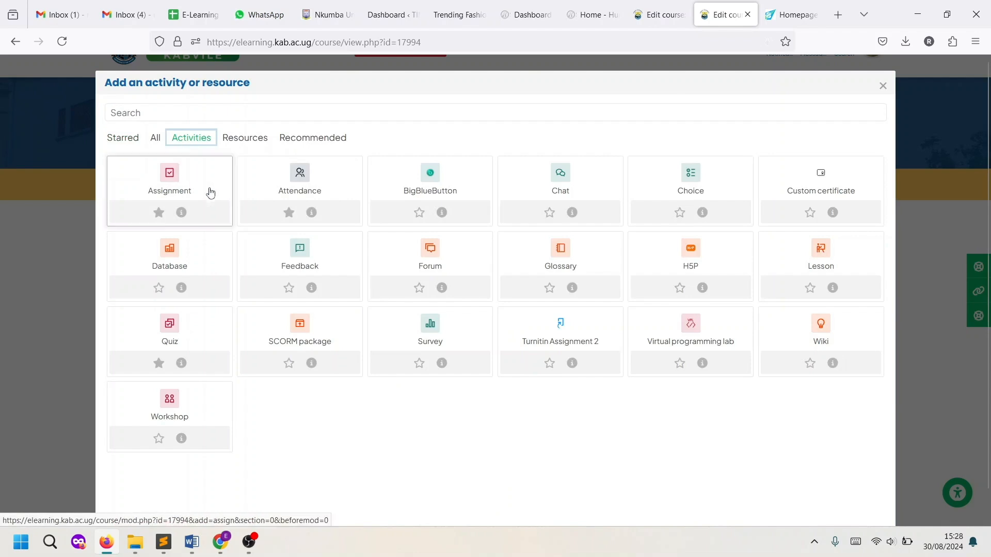
left_click(303, 191)
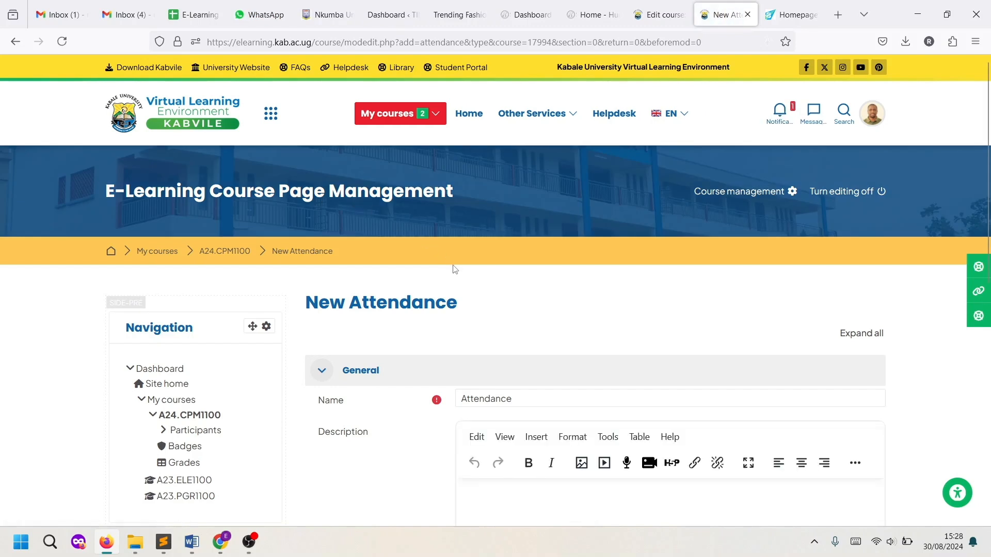
Name the new activity 'Class Attendance Register'
scroll(454, 269, "down", 3)
scroll(518, 274, "up", 3)
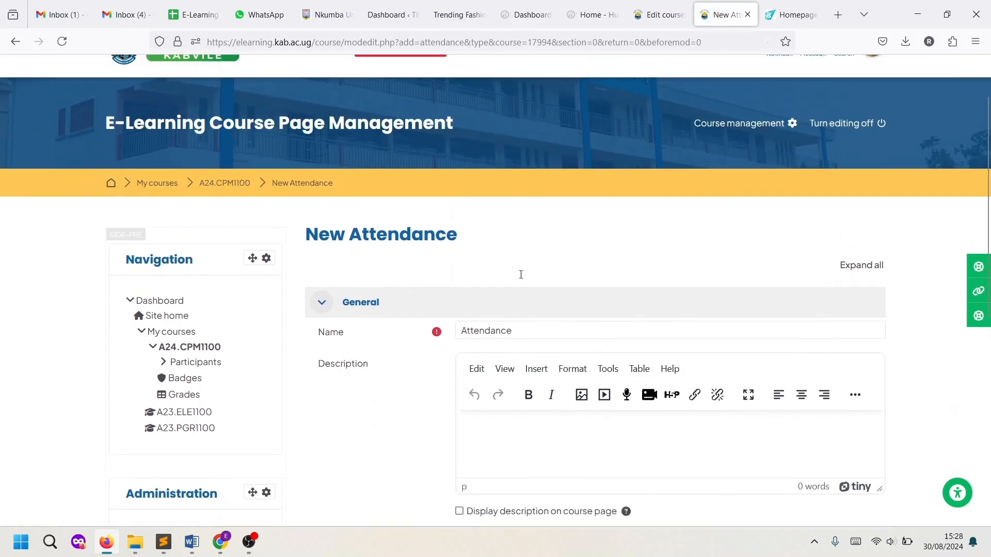
left_click(461, 334)
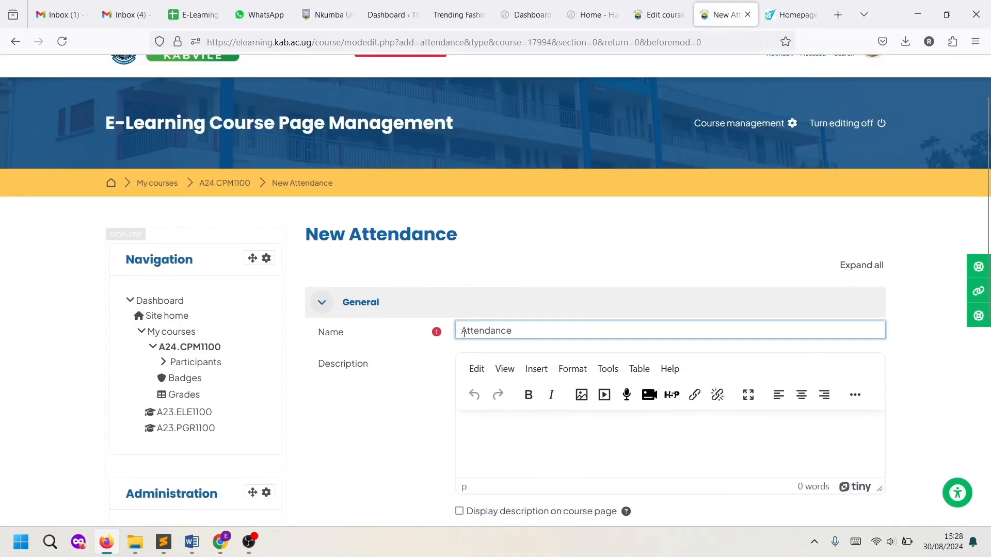
type("C")
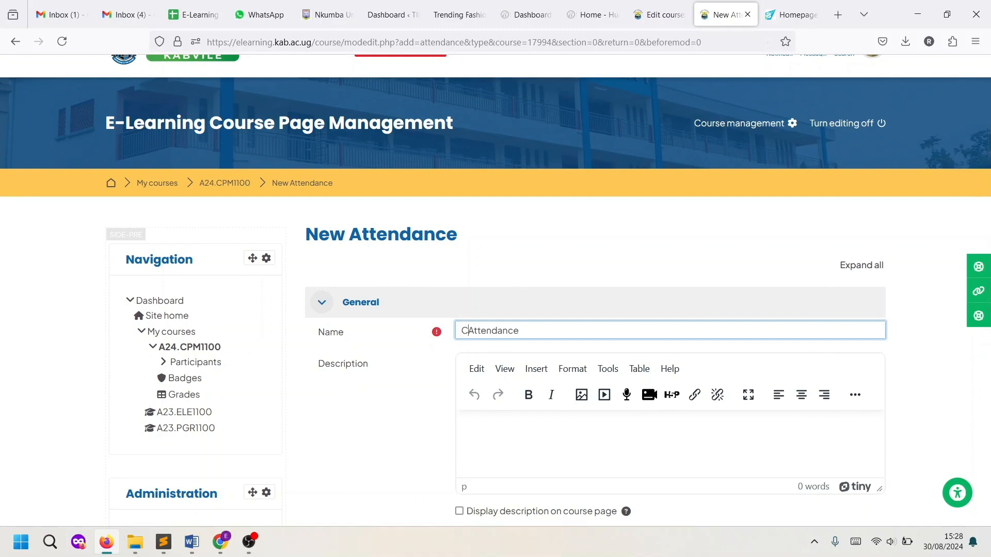
type("lass")
left_click(554, 327)
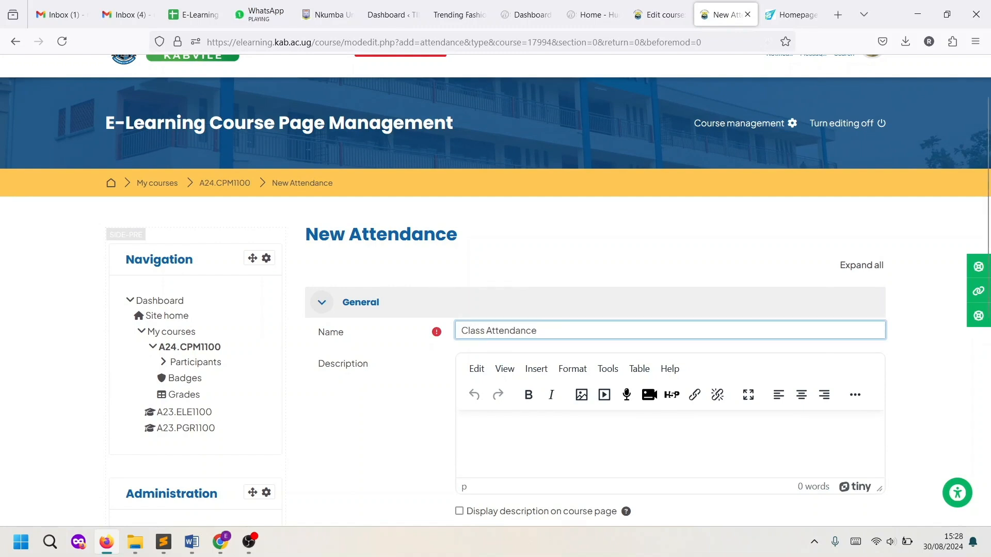
type("Register")
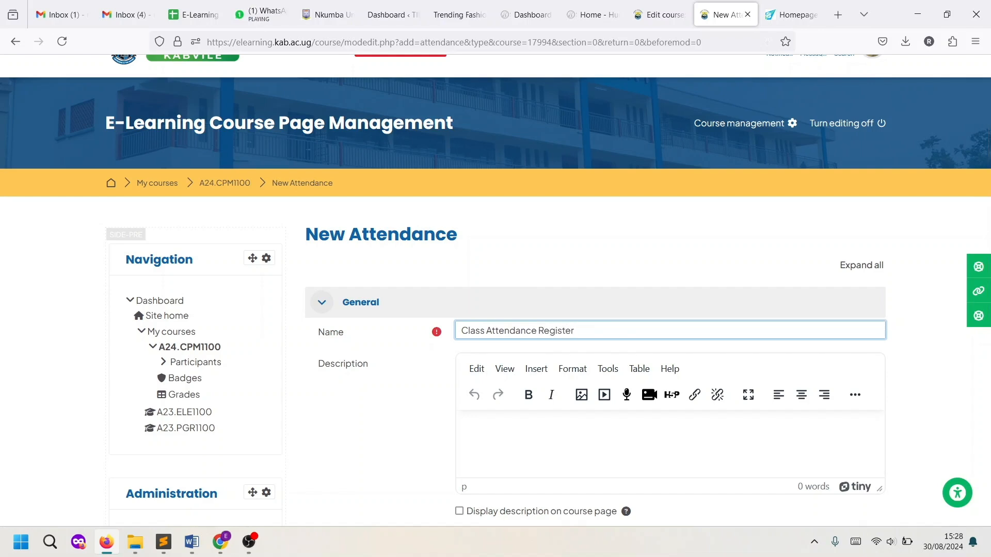
Paste the attendance reminder as the description, display it on the course page, and save
left_click(552, 431)
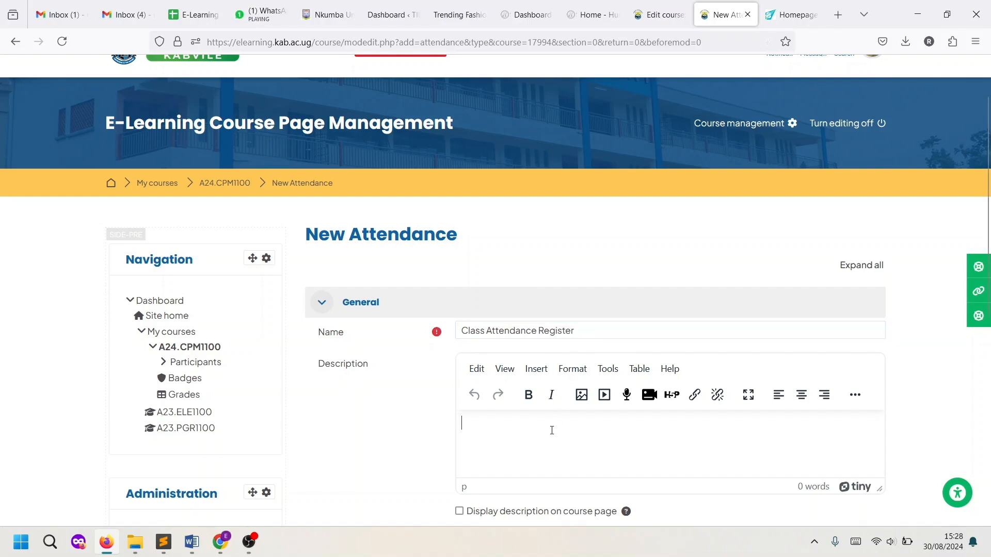
type("Always Remember to register your Attendance for our Online Classes")
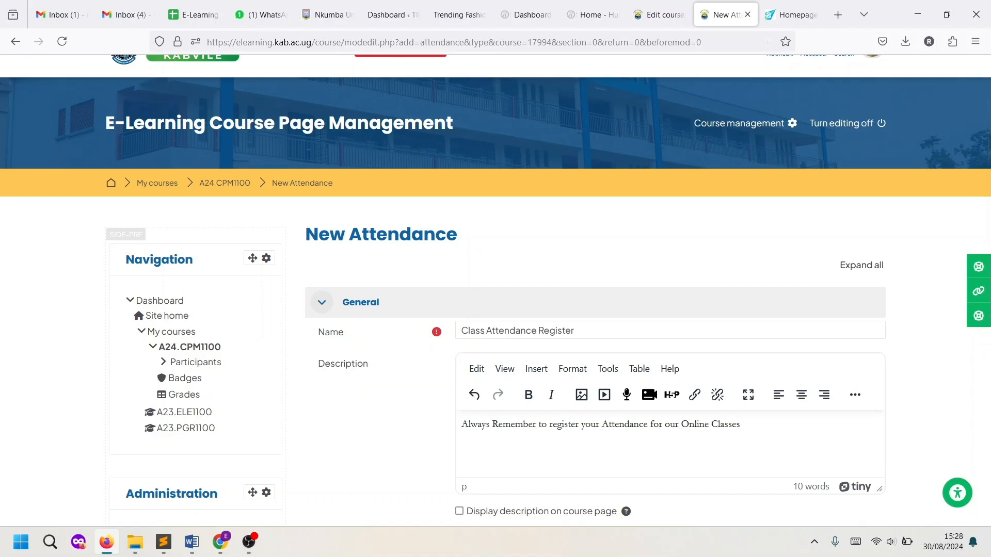
left_click(764, 425)
scroll(764, 424, "down", 3)
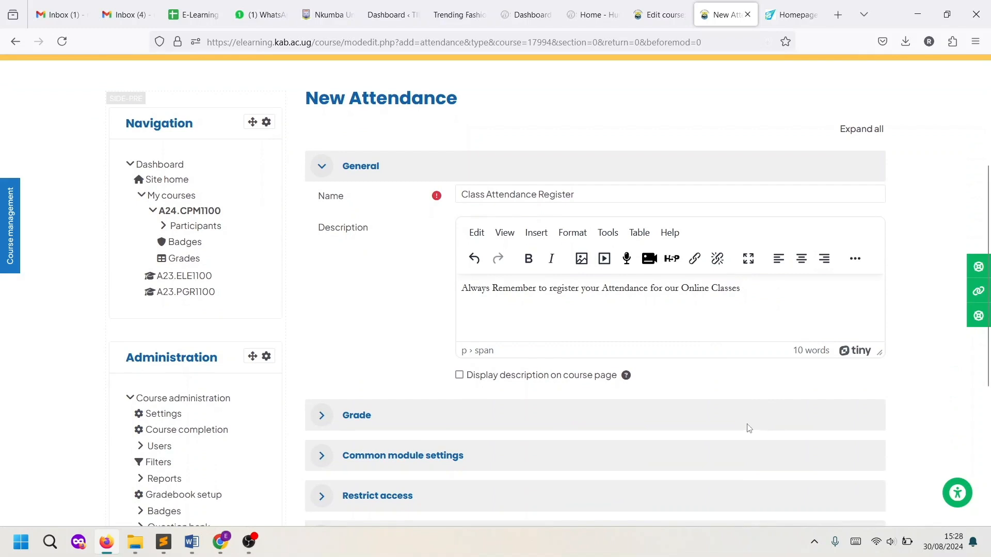
left_click(460, 376)
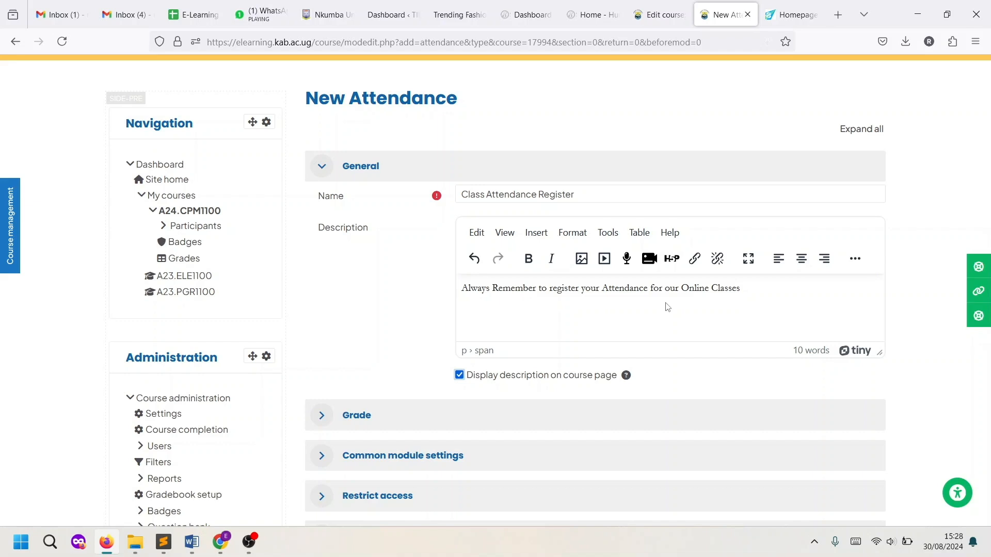
scroll(666, 308, "down", 1)
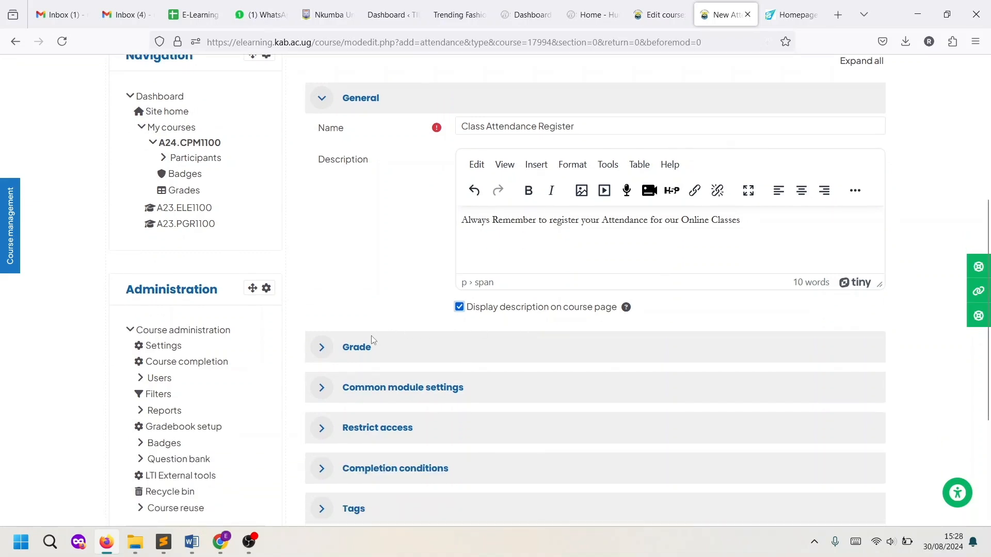
scroll(373, 343, "down", 2)
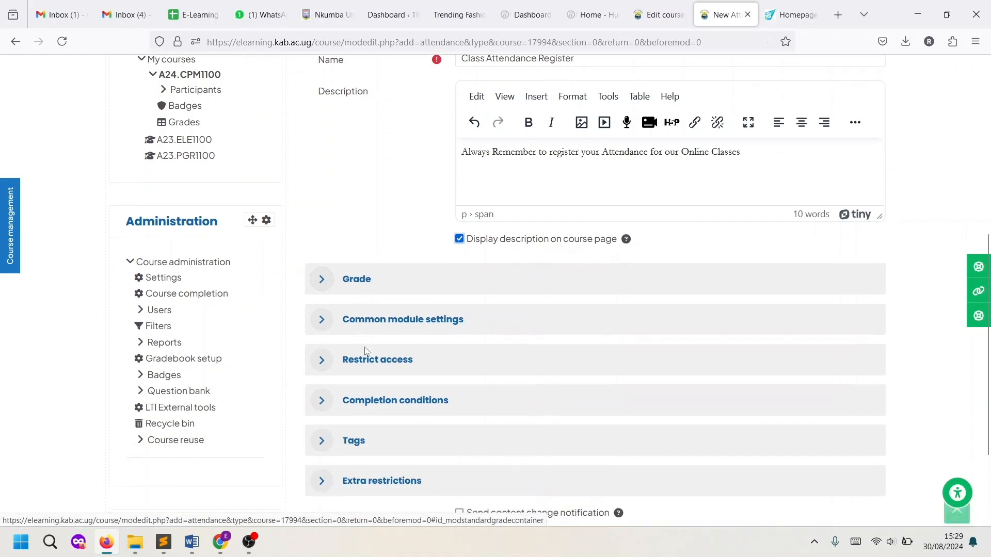
scroll(402, 372, "up", 2)
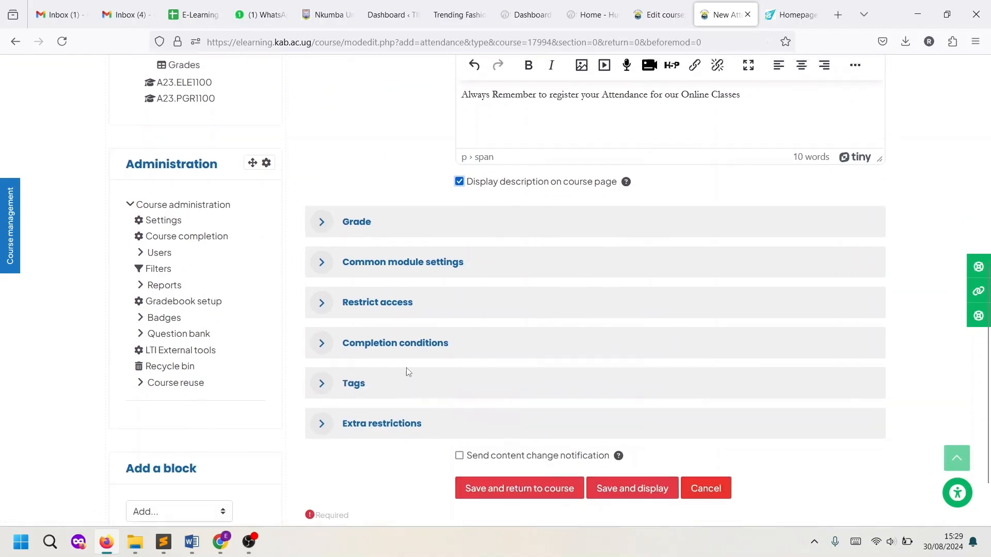
scroll(516, 365, "down", 3)
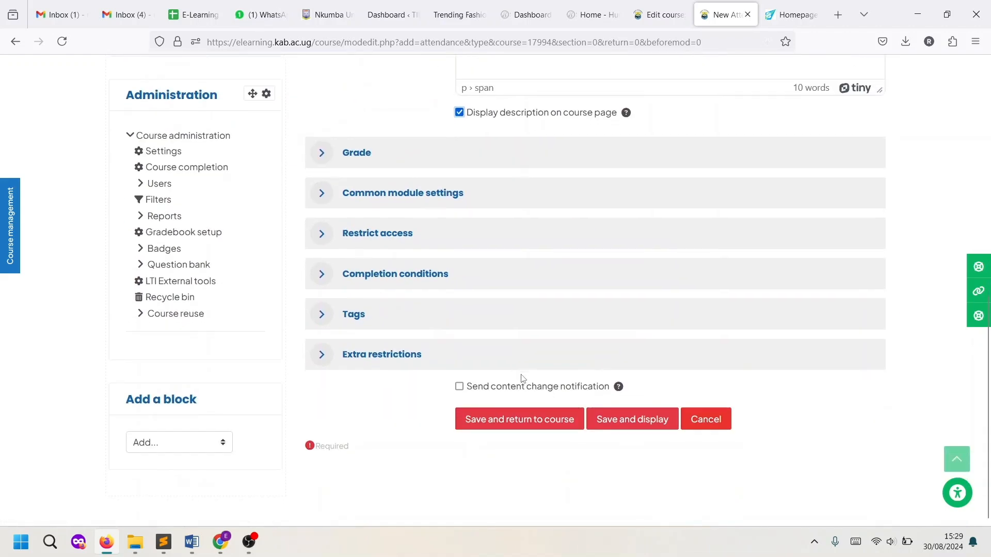
left_click(530, 426)
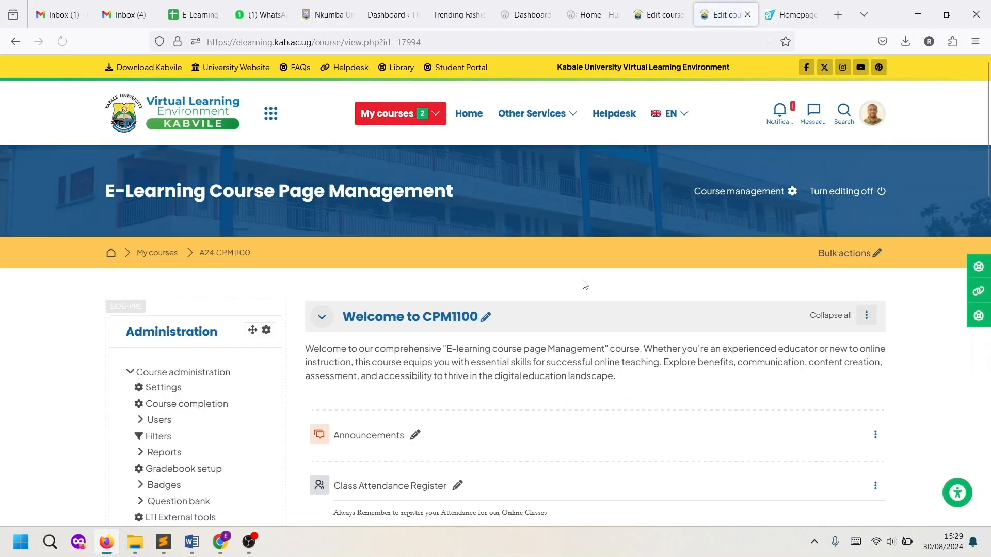
Open the Class Attendance Register activity from the CPM1100 course page
scroll(585, 284, "down", 2)
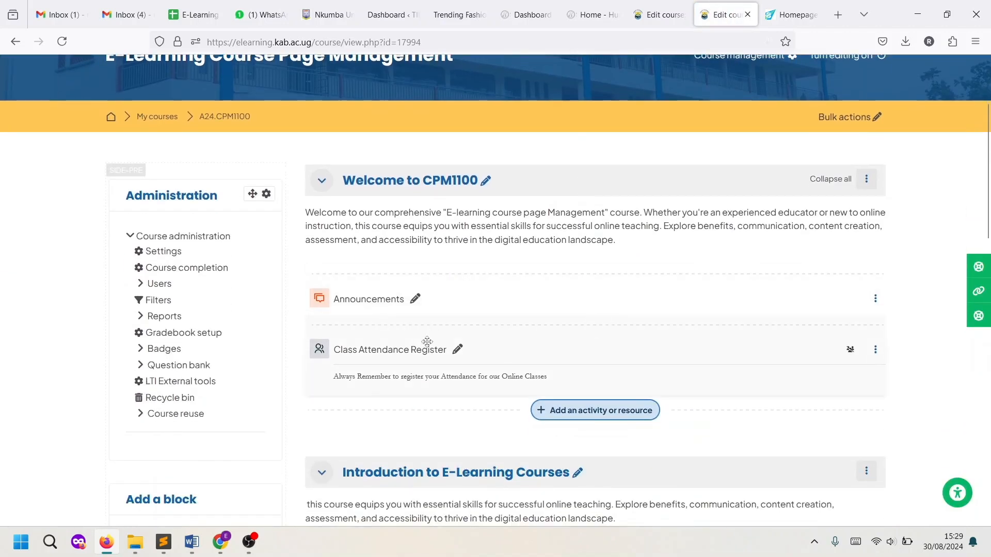
scroll(435, 352, "down", 1)
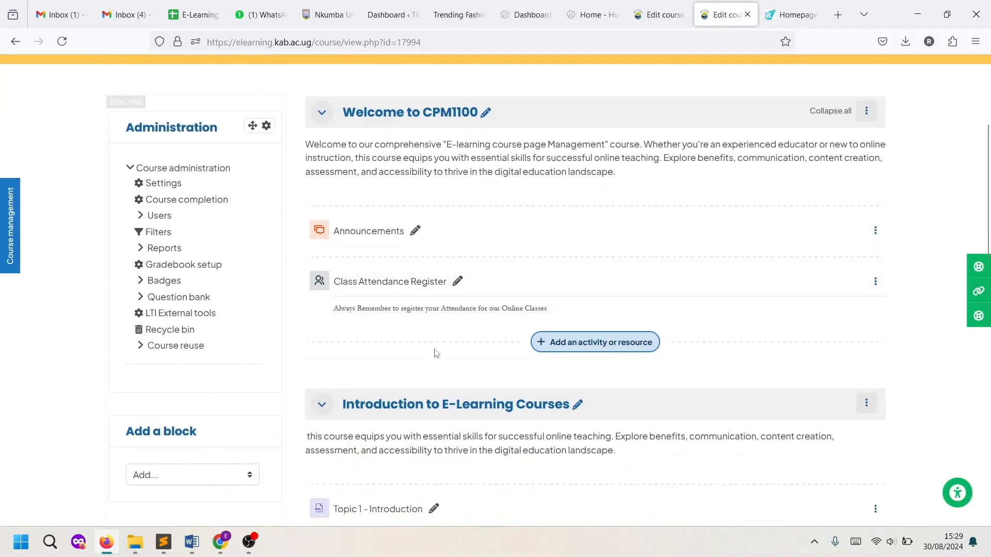
left_click(414, 287)
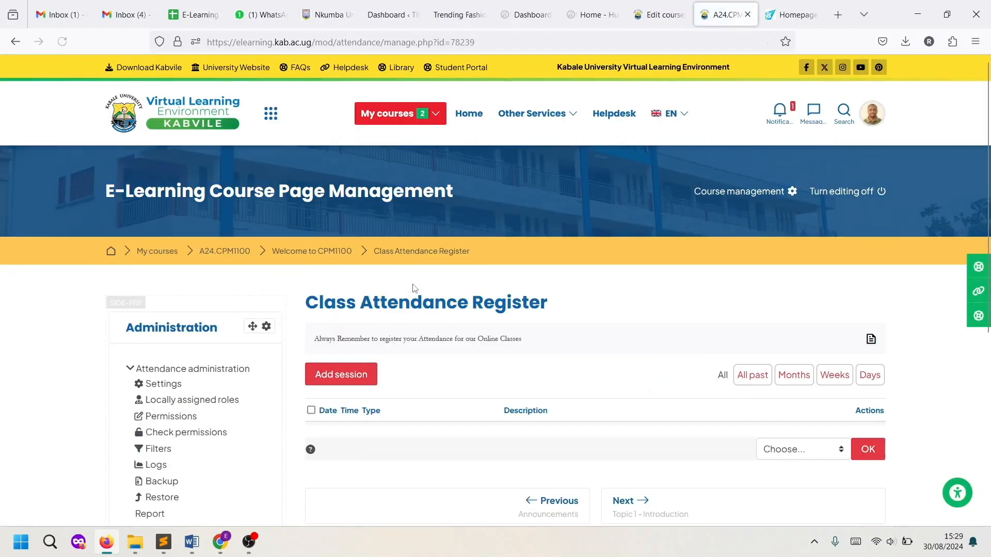
Begin a new 30 August 2024 session starting at 16:30
scroll(435, 310, "down", 3)
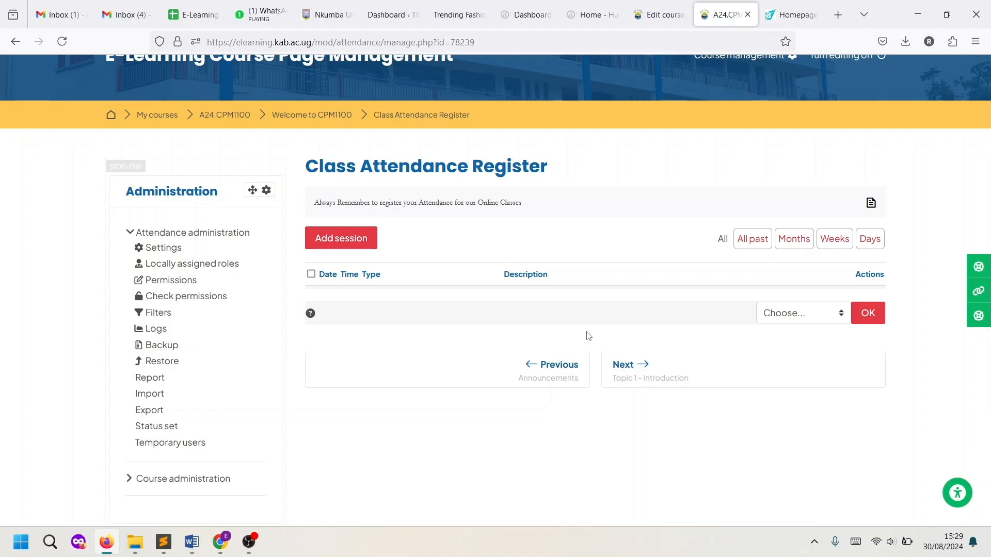
left_click(330, 240)
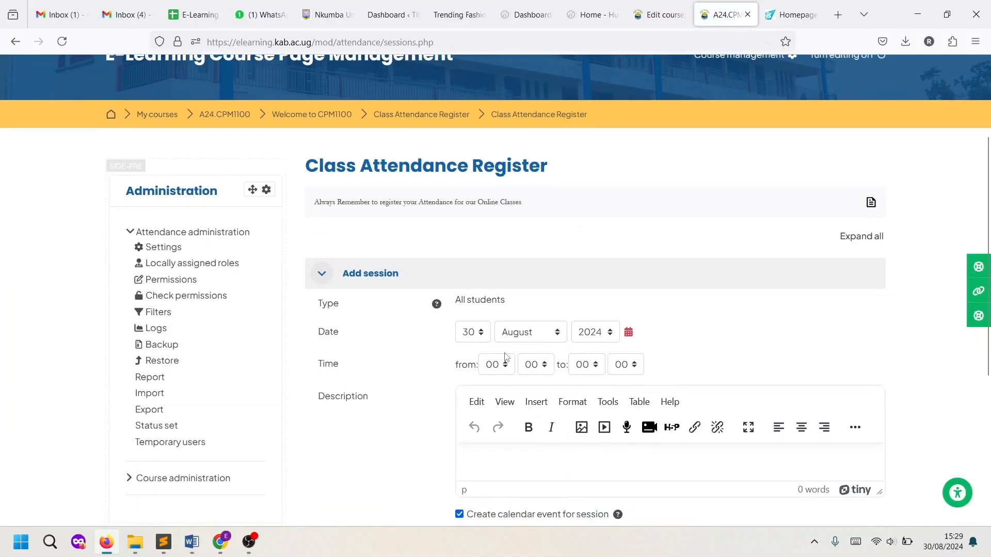
scroll(504, 358, "down", 3)
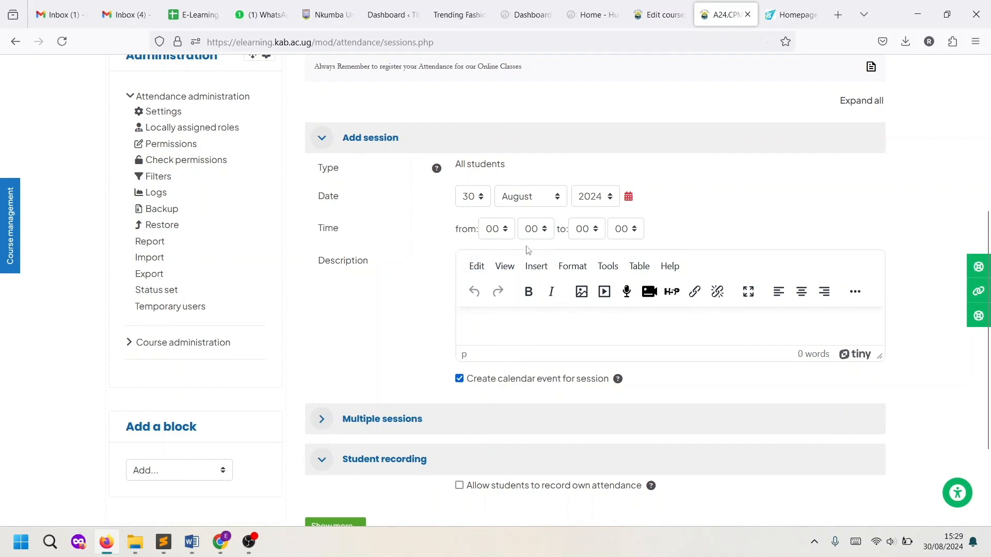
left_click(497, 235)
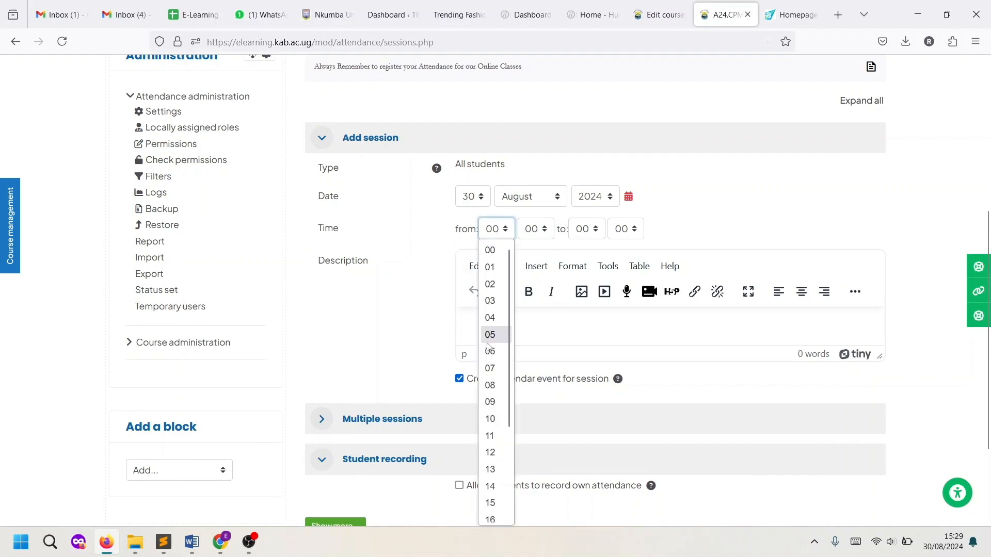
scroll(492, 390, "down", 2)
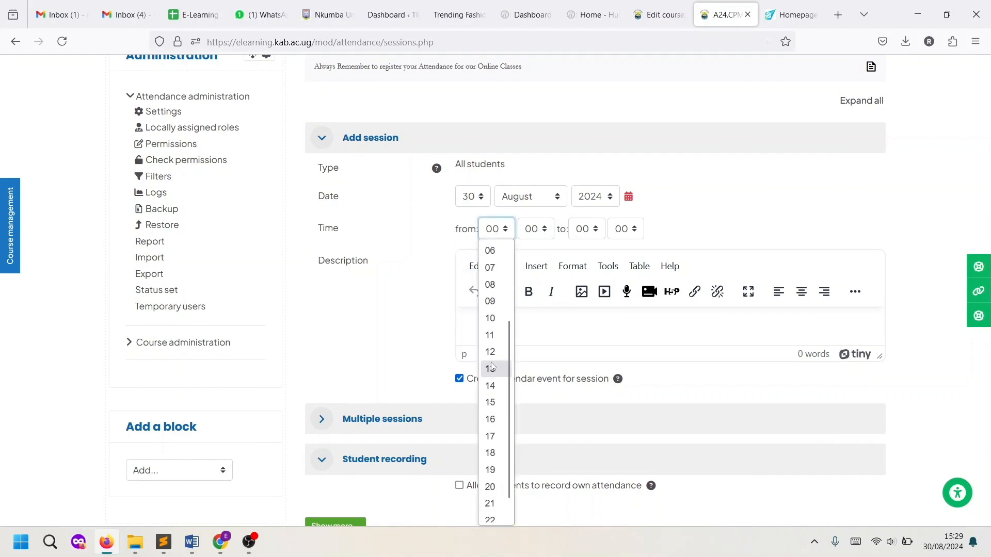
scroll(492, 375, "down", 1)
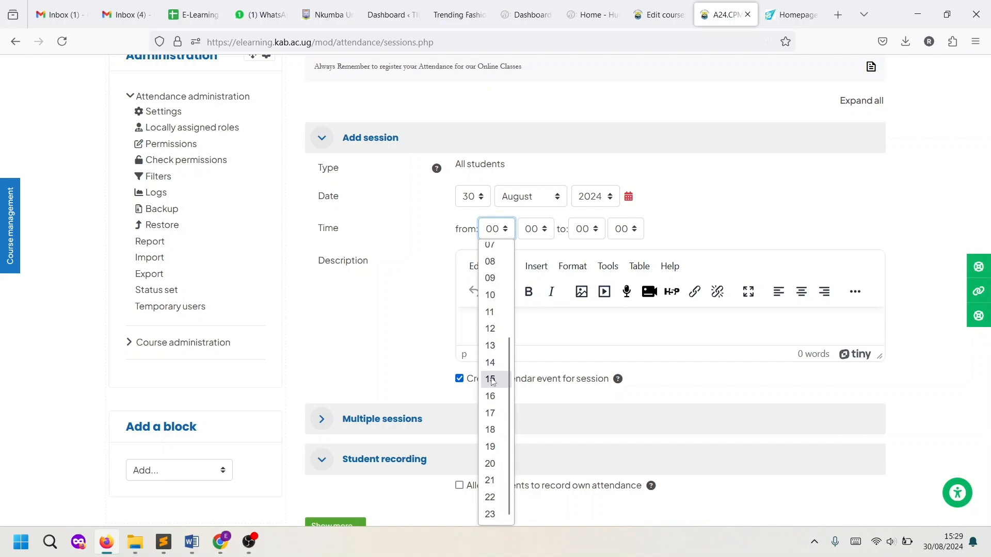
left_click(490, 396)
left_click(536, 233)
scroll(534, 398, "down", 10)
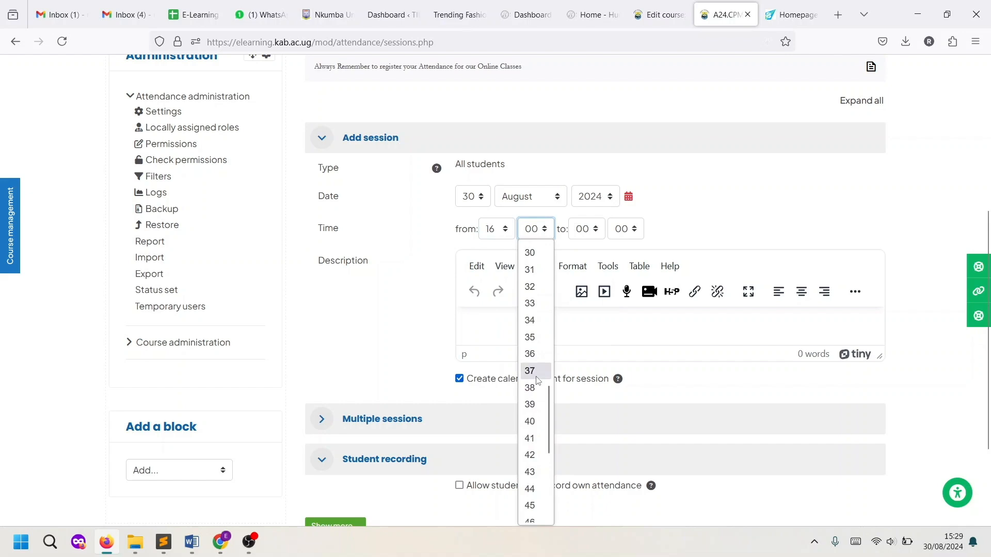
left_click(545, 253)
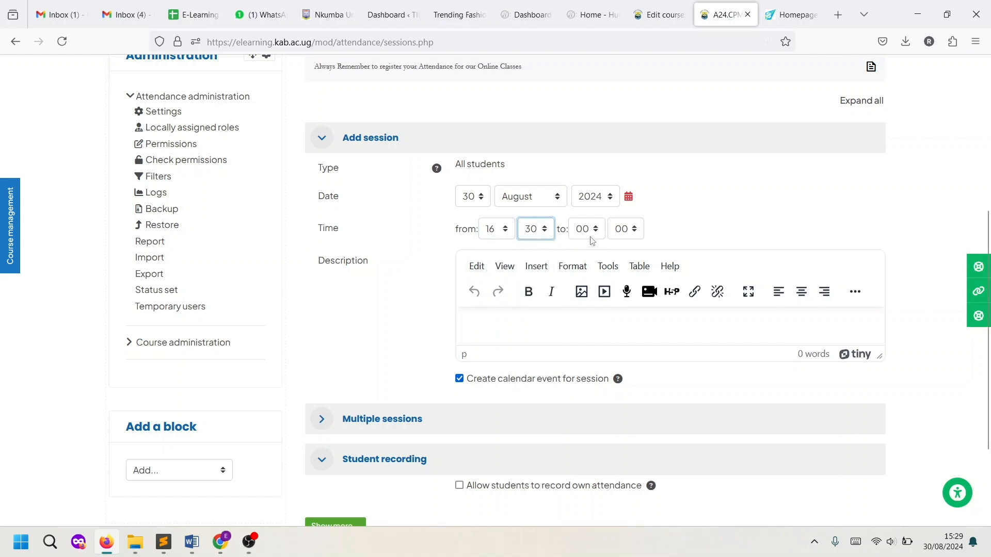
Set the session to end at 17:00 with the description 'Please register here'
left_click(585, 231)
scroll(583, 384, "down", 2)
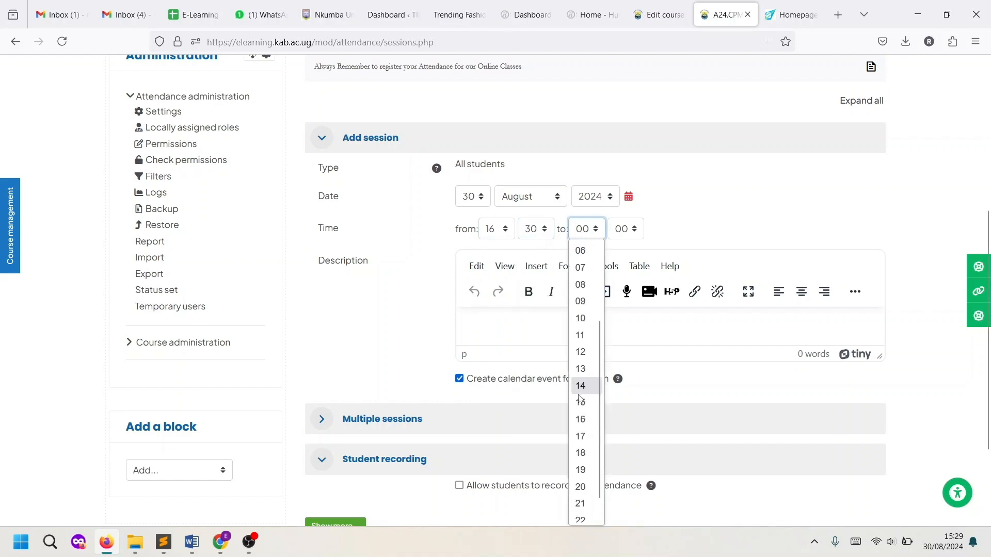
left_click(584, 437)
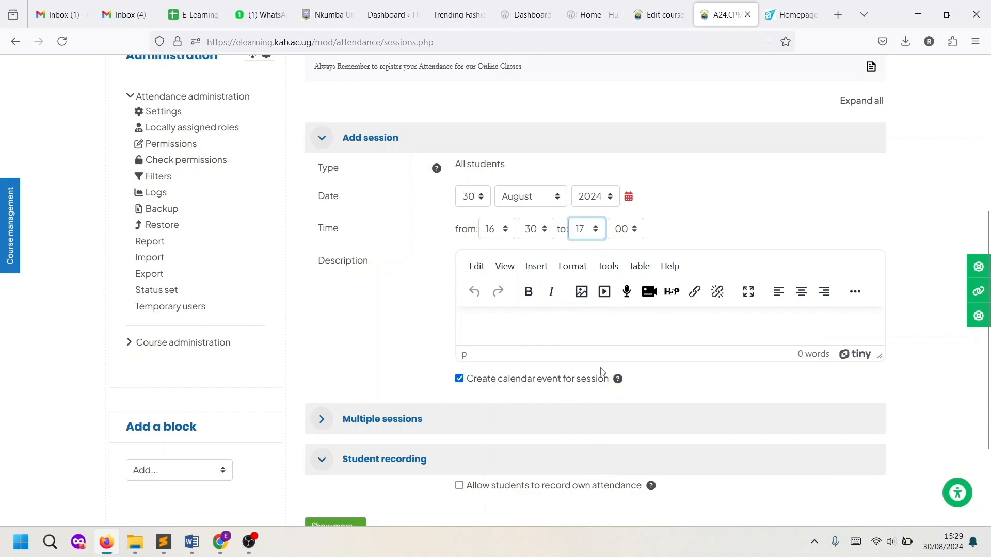
left_click(535, 320)
type("Please register here")
scroll(538, 309, "down", 3)
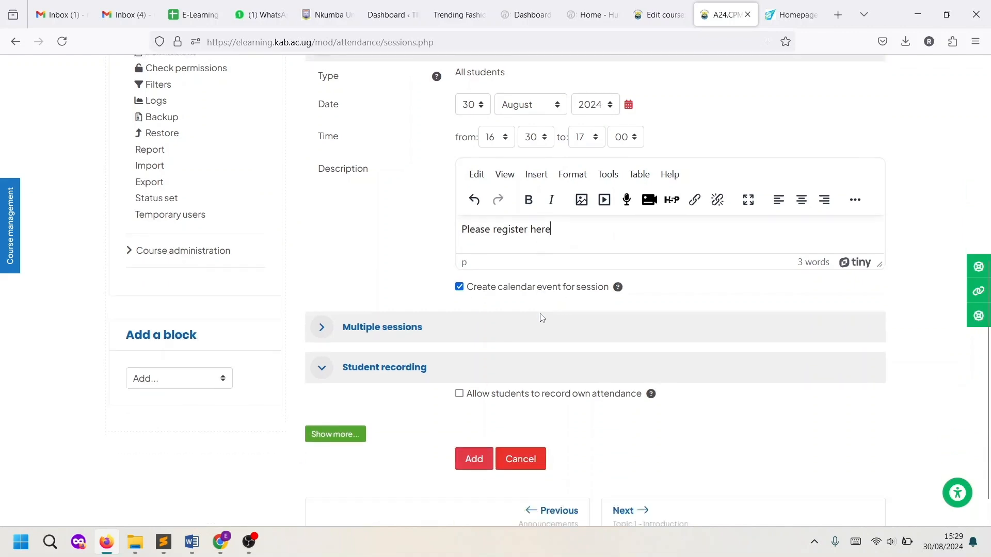
scroll(526, 289, "up", 4)
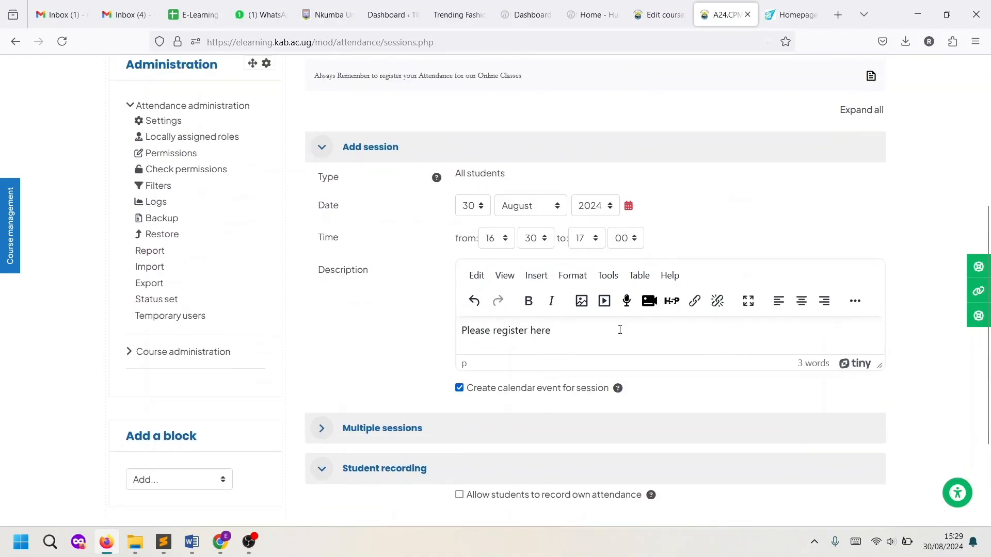
scroll(620, 330, "down", 3)
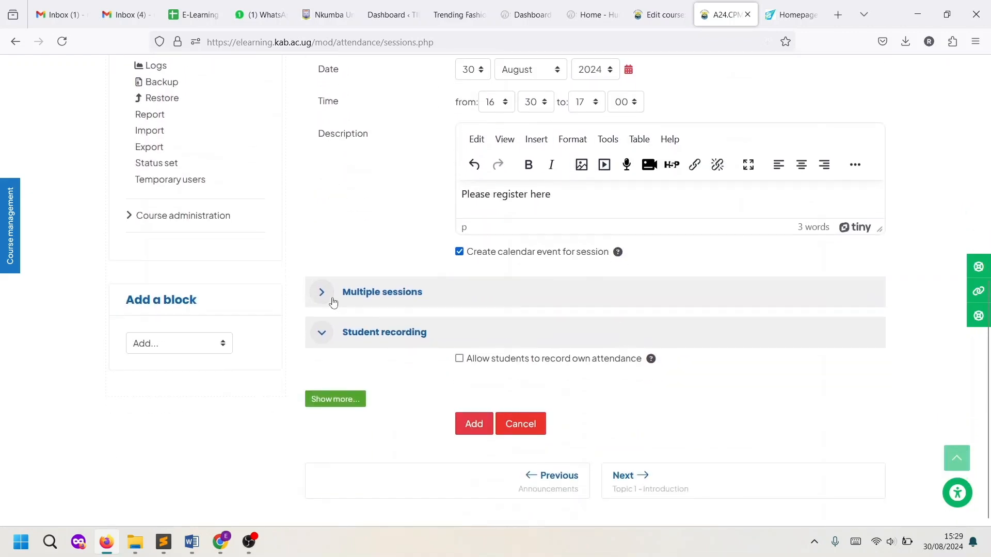
Expand Multiple sessions, tick Friday repetition, then untick repeating so the session stays one-off
left_click(321, 293)
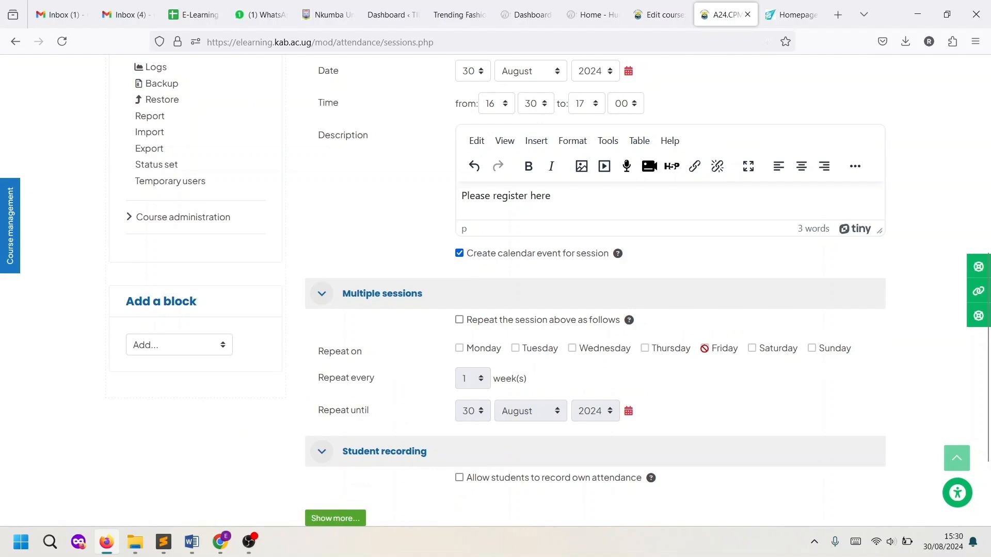
left_click(459, 320)
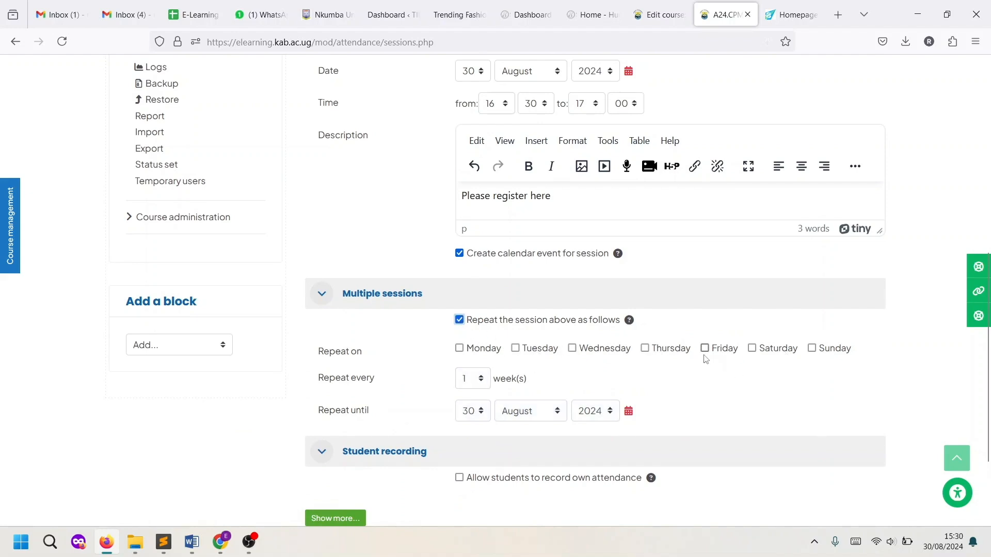
left_click(705, 348)
scroll(538, 180, "up", 1)
scroll(673, 407, "down", 1)
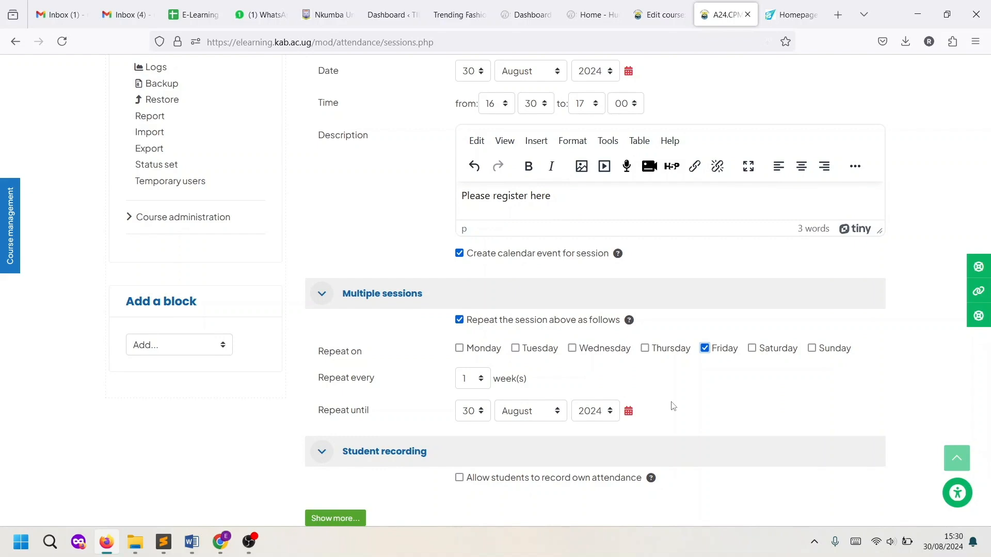
left_click(459, 321)
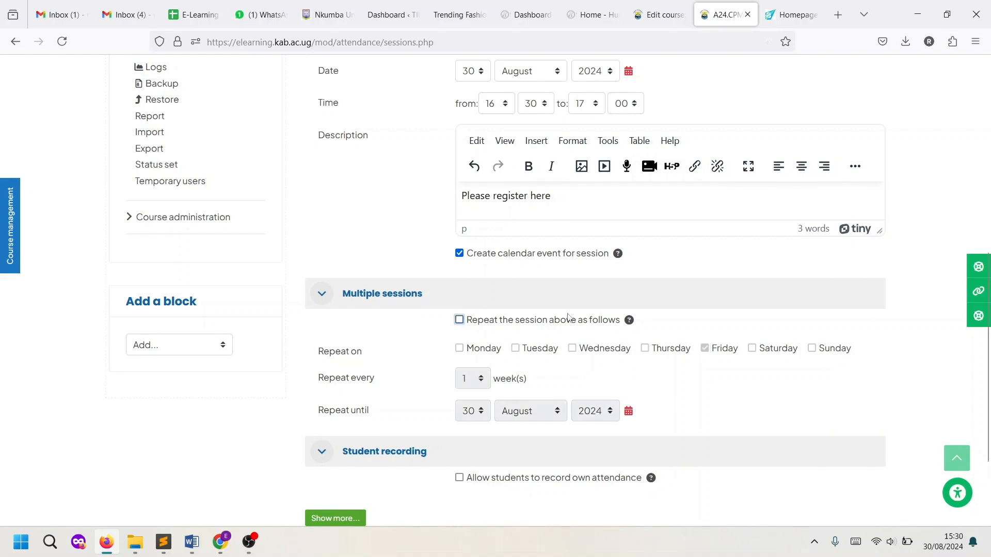
scroll(574, 314, "up", 1)
scroll(569, 324, "up", 1)
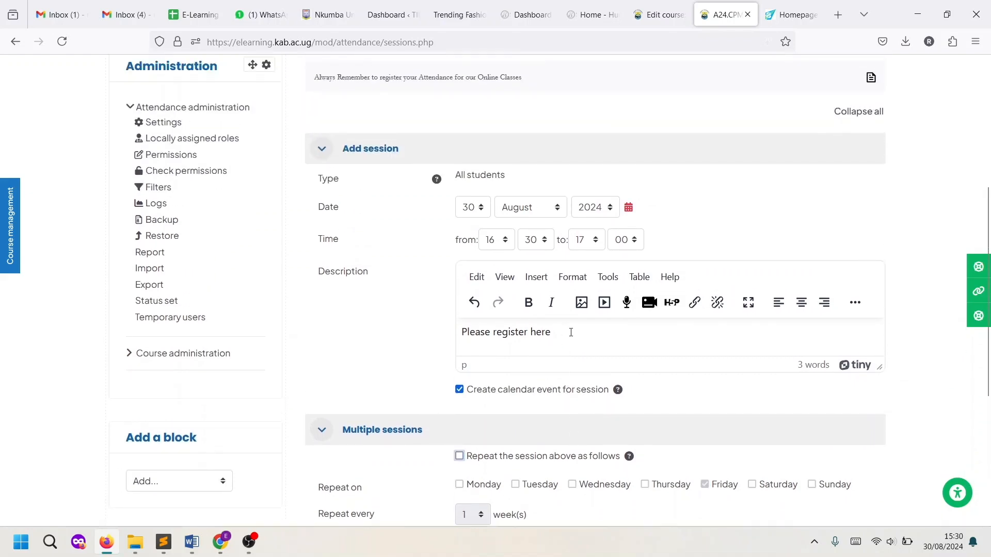
scroll(571, 332, "down", 5)
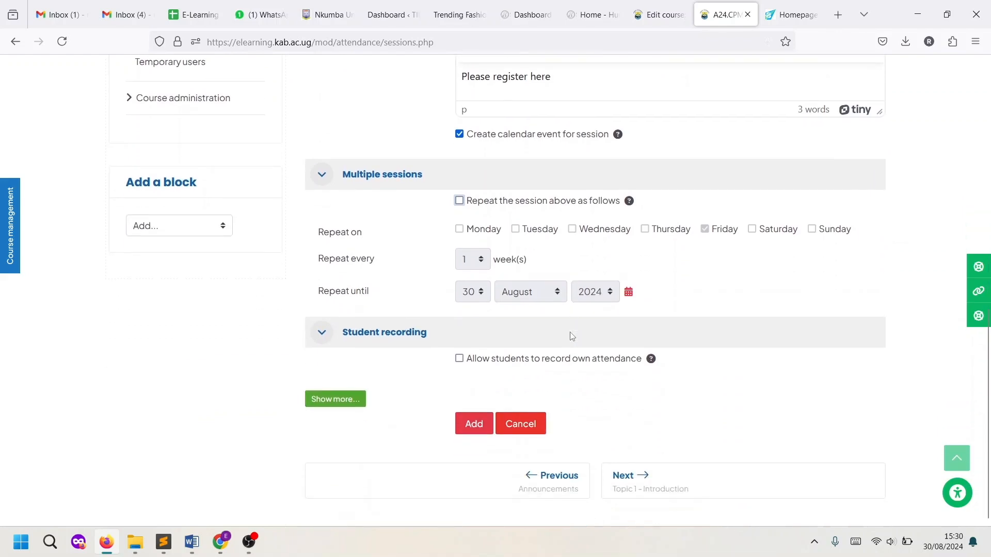
scroll(572, 336, "up", 1)
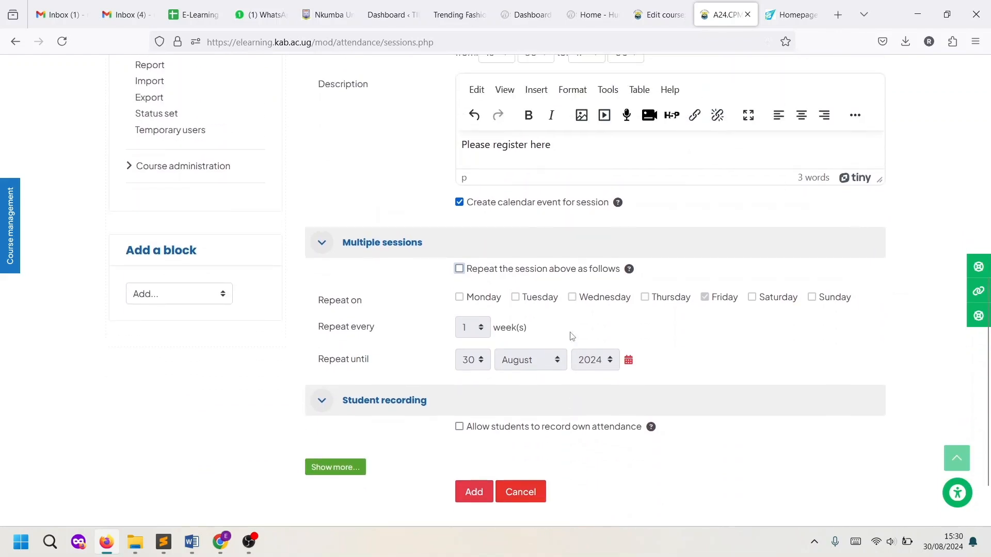
scroll(571, 337, "down", 1)
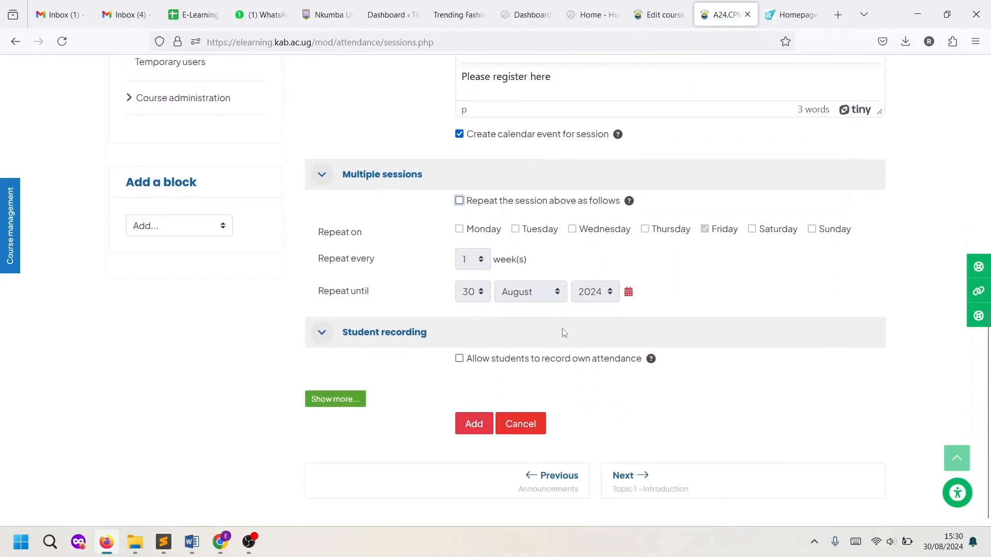
Leave student self-recording switched off and add the one-off 30 August session
left_click(459, 358)
scroll(635, 377, "down", 1)
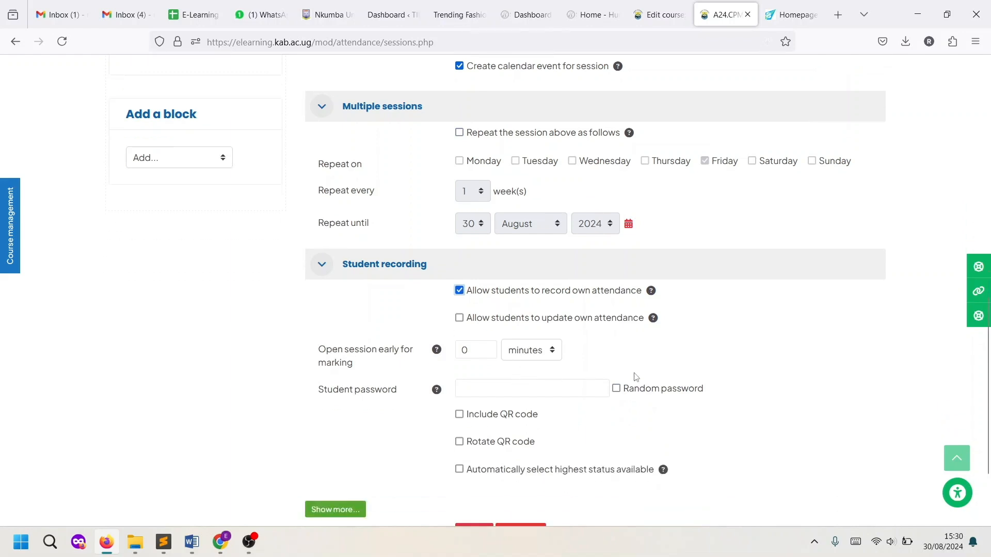
scroll(636, 378, "up", 1)
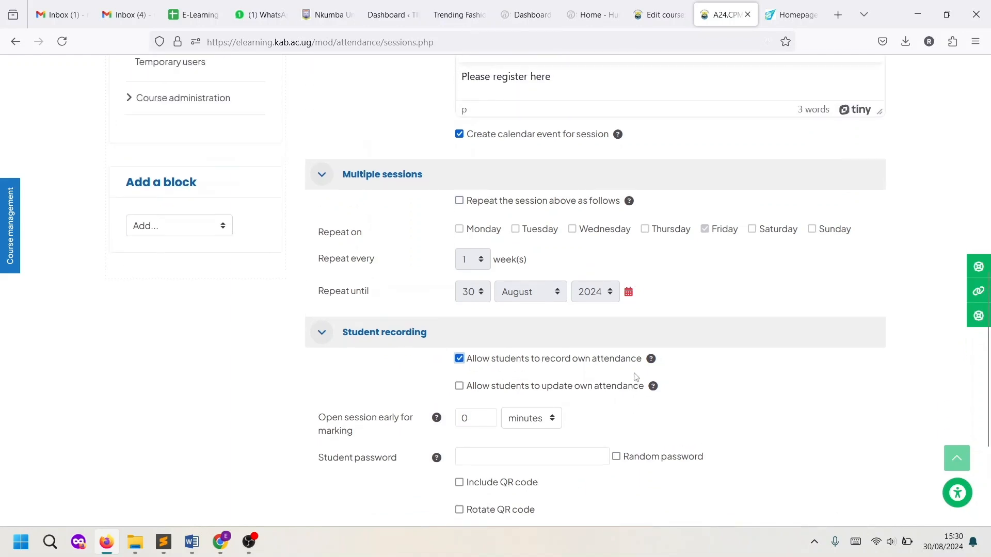
scroll(630, 373, "down", 2)
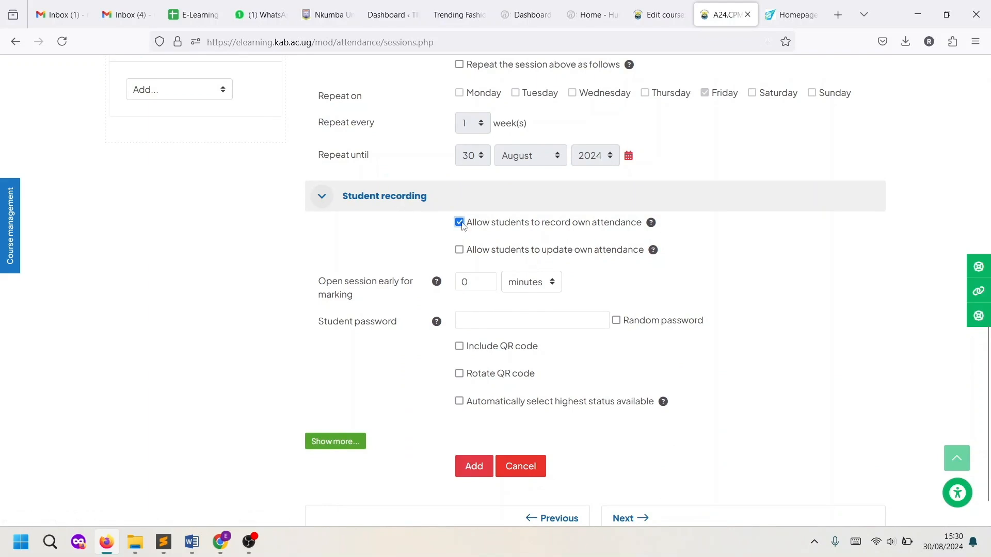
left_click(460, 222)
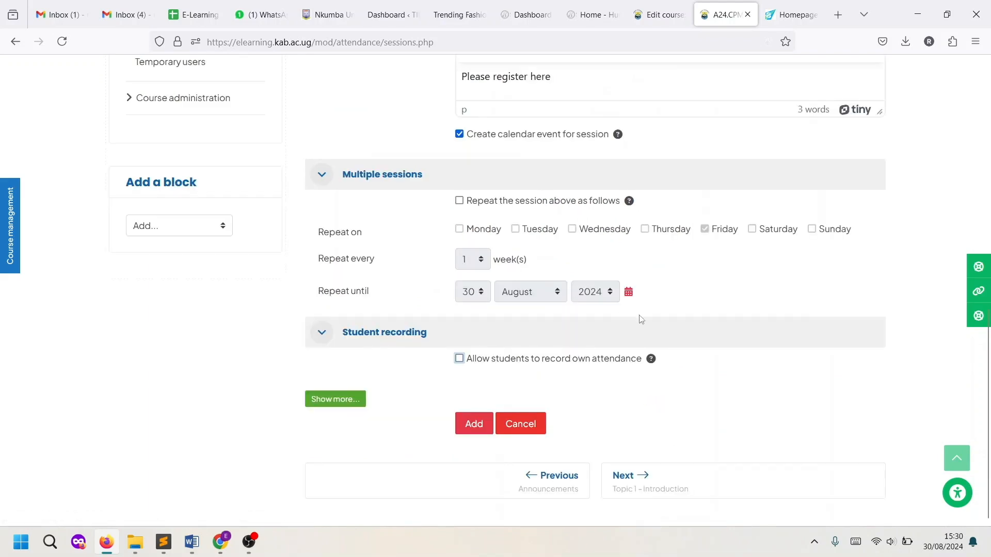
left_click(475, 425)
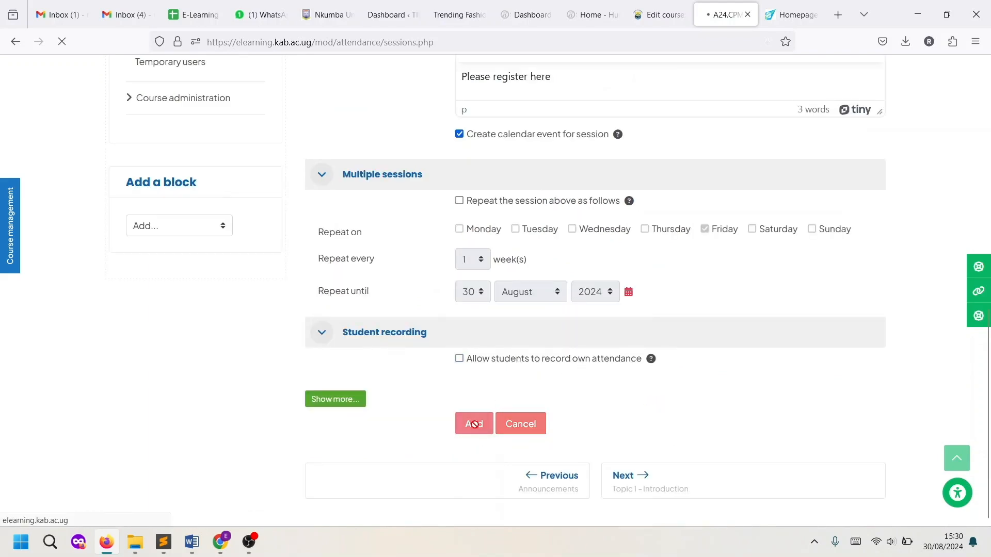
Take attendance for 30 August: first student Present, second Excused, then save
scroll(476, 428, "down", 2)
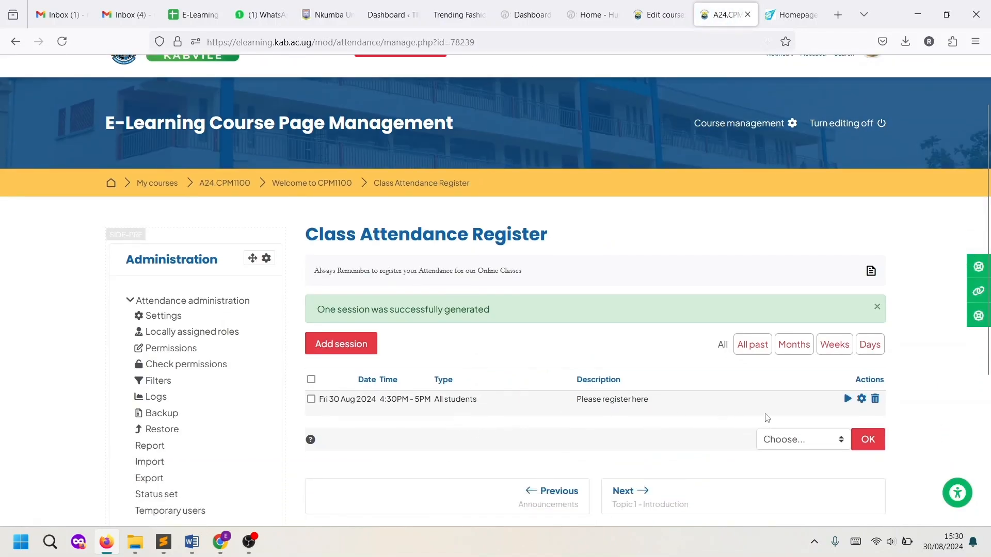
left_click(847, 399)
scroll(632, 372, "down", 3)
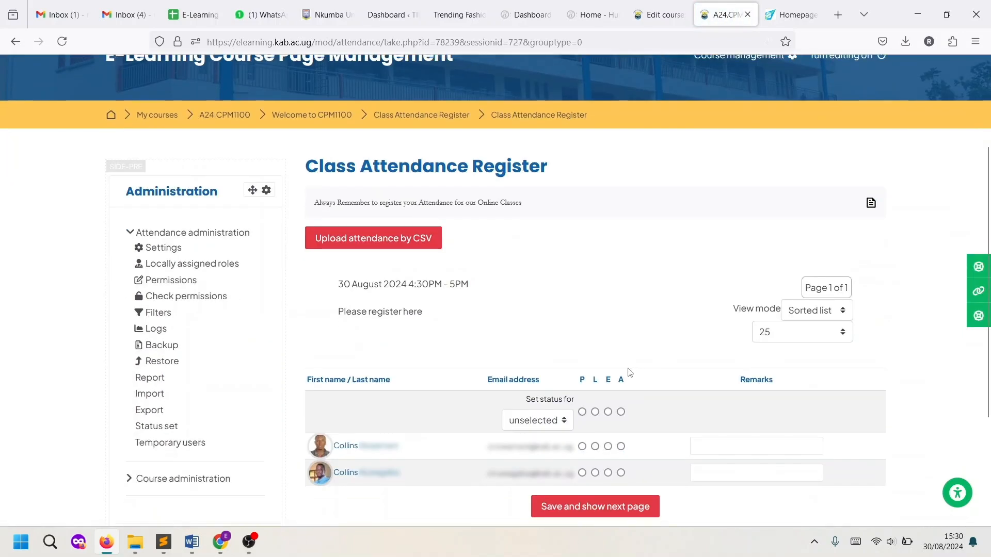
scroll(629, 371, "down", 3)
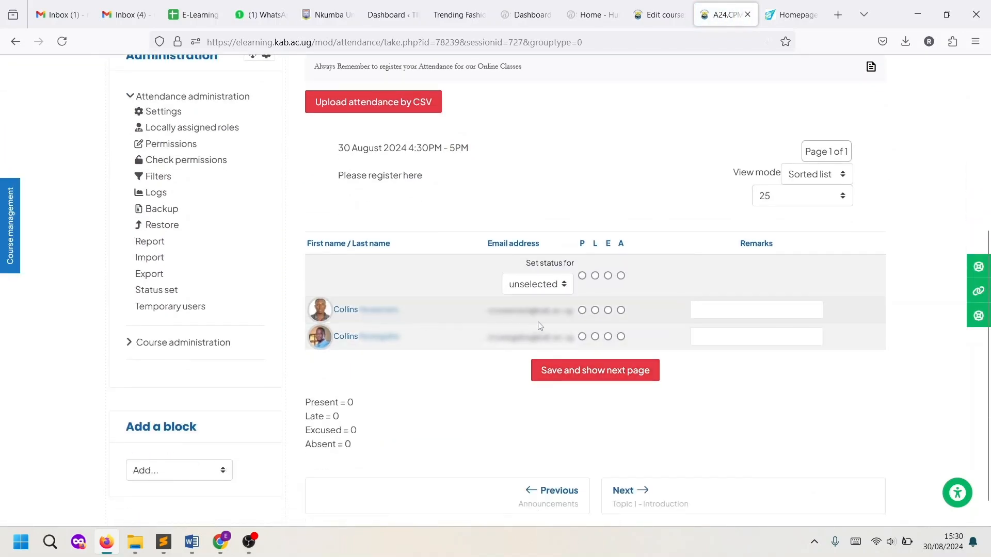
left_click(583, 311)
left_click(608, 337)
left_click(570, 376)
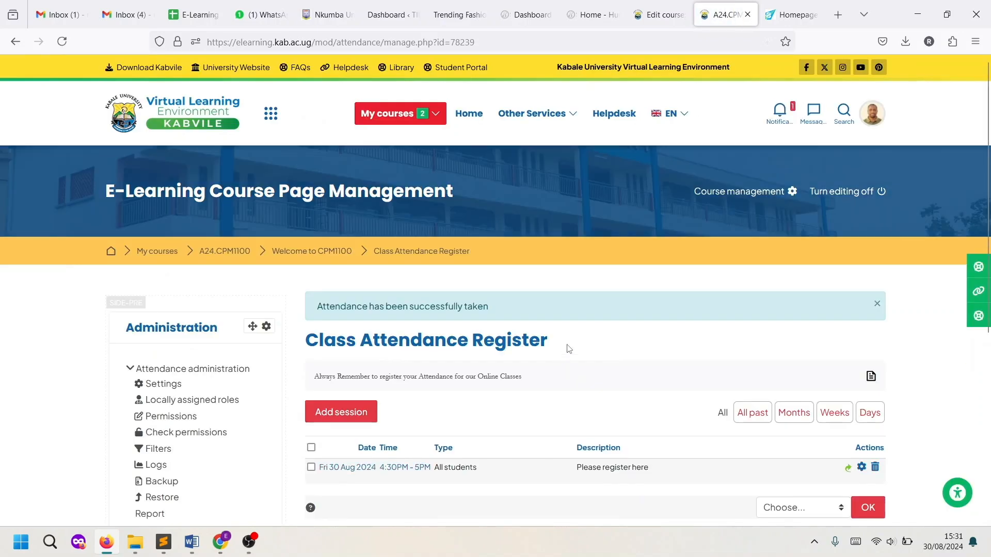
scroll(420, 408, "down", 2)
left_click(369, 400)
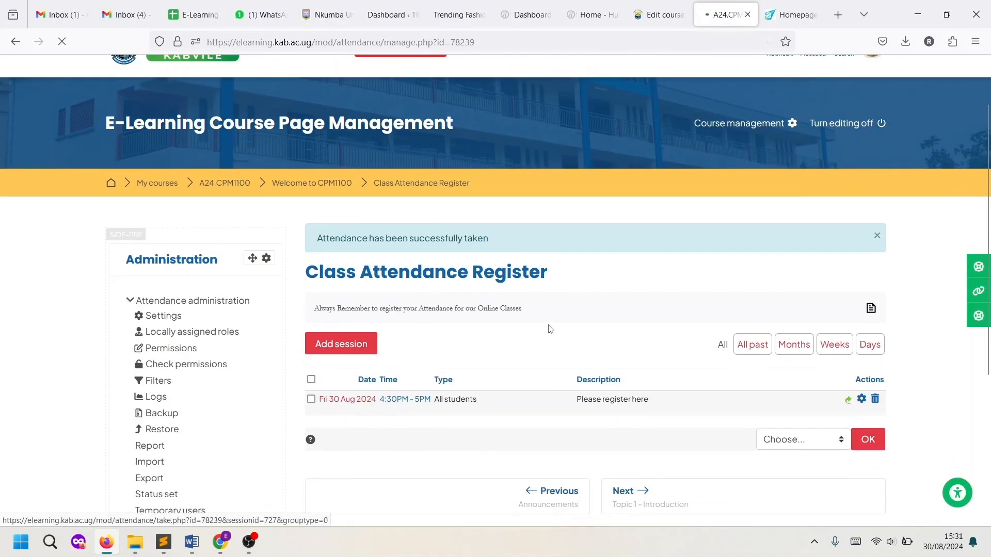
scroll(567, 351, "down", 5)
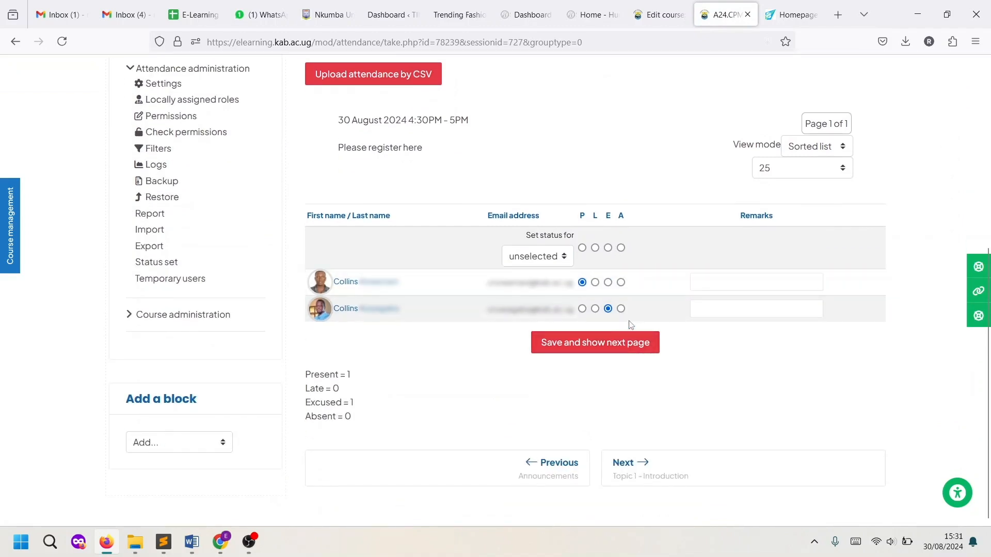
scroll(619, 338, "up", 3)
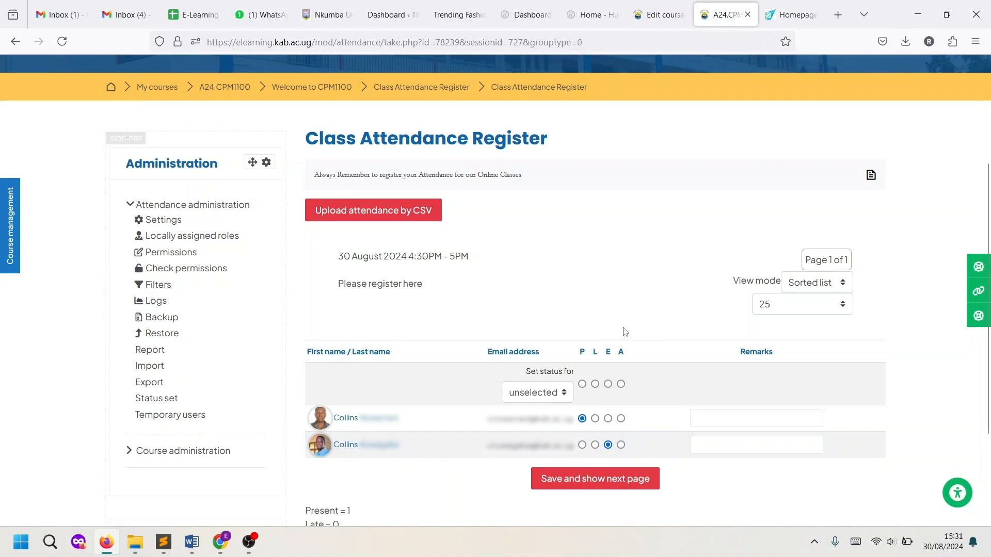
scroll(619, 330, "up", 3)
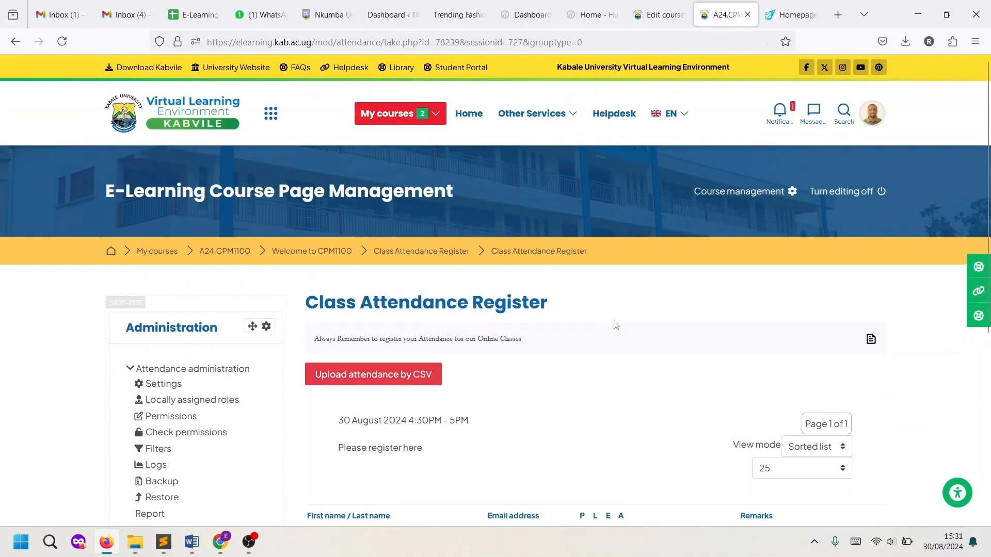
left_click(231, 255)
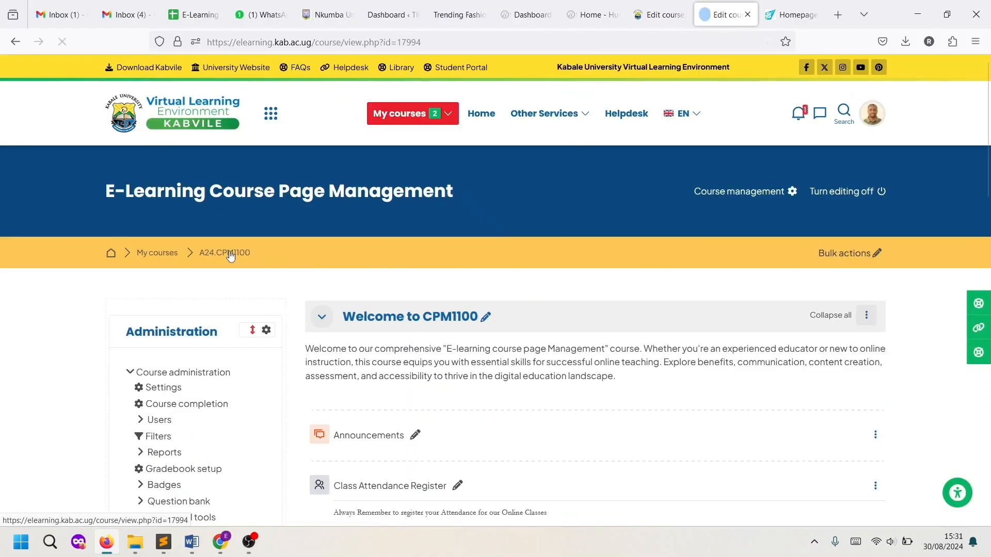
scroll(561, 313, "down", 1)
scroll(561, 313, "down", 3)
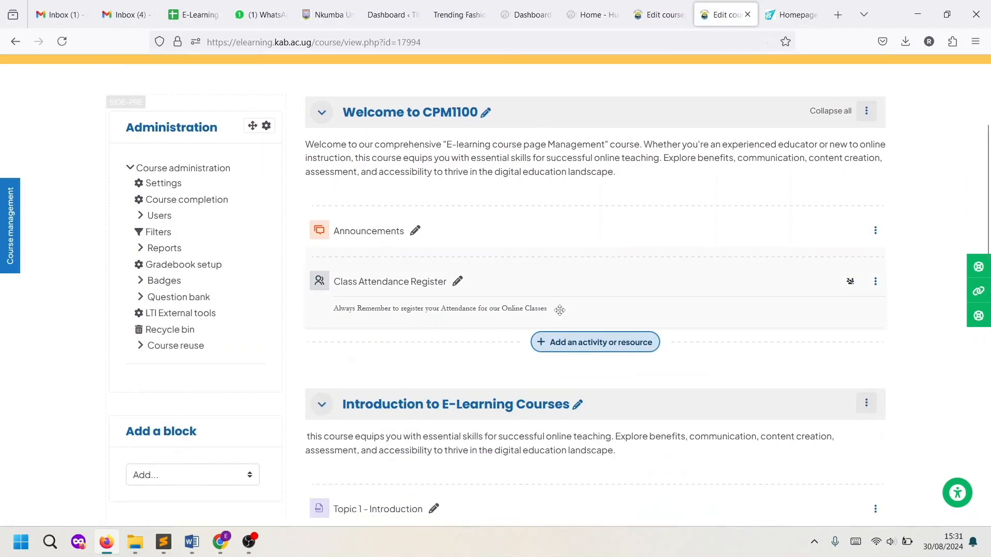
left_click(412, 285)
scroll(421, 350, "down", 2)
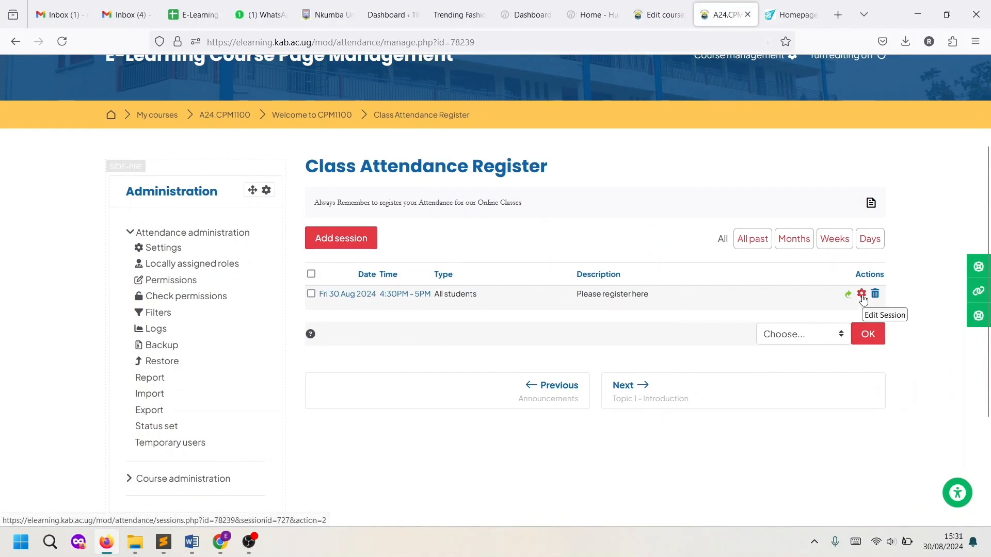
Edit the 30 Aug session to tick 'Allow students to record own attendance' and save changes
left_click(862, 294)
scroll(564, 331, "down", 3)
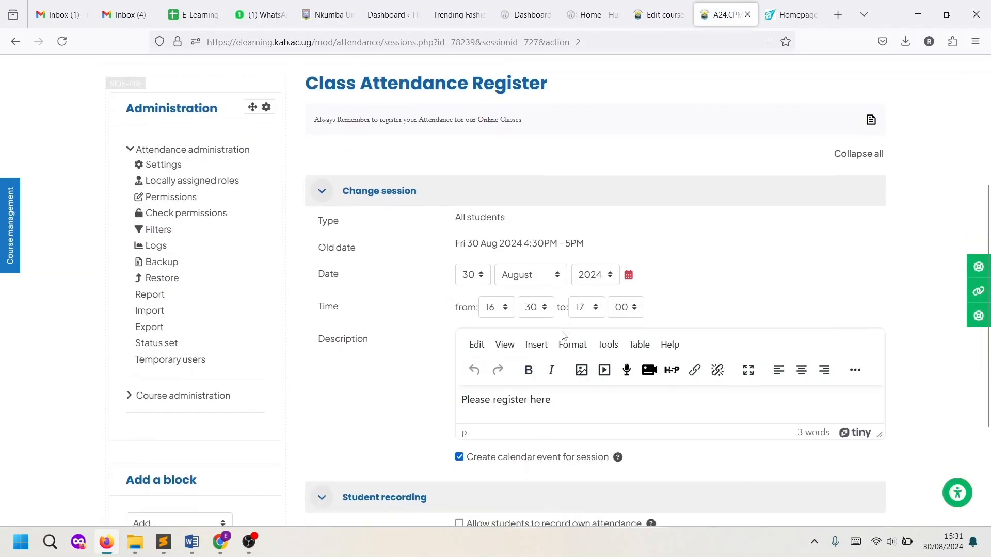
scroll(563, 336, "down", 3)
left_click(459, 359)
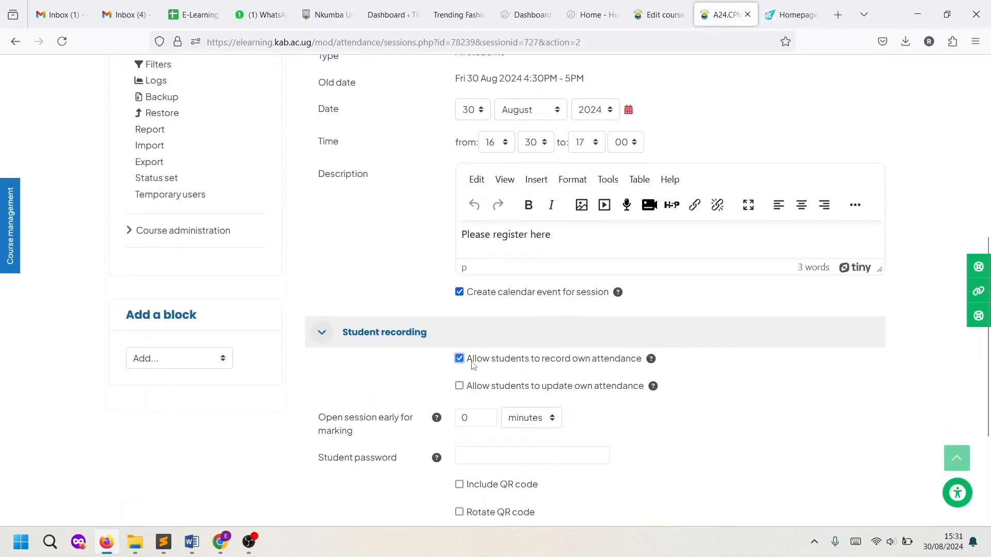
scroll(547, 379, "down", 2)
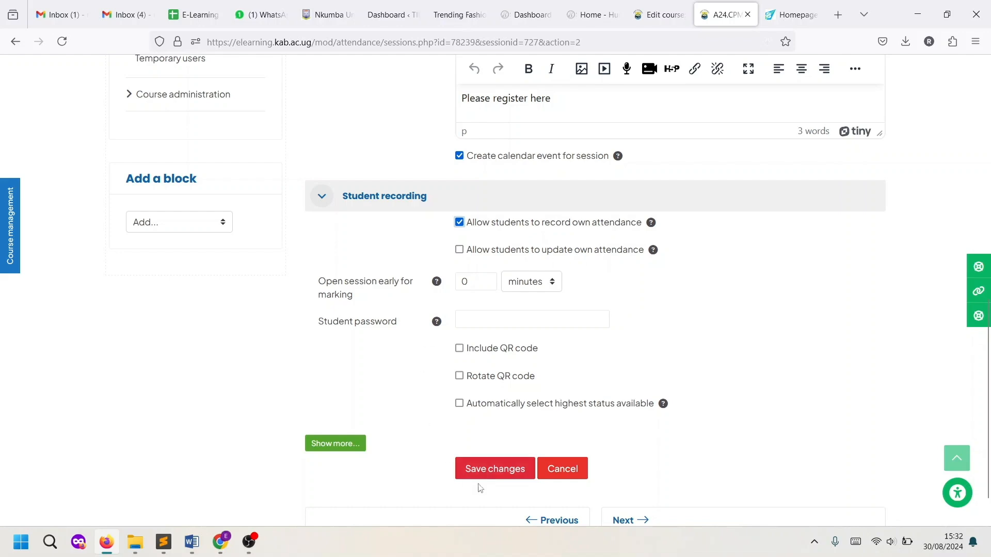
left_click(491, 473)
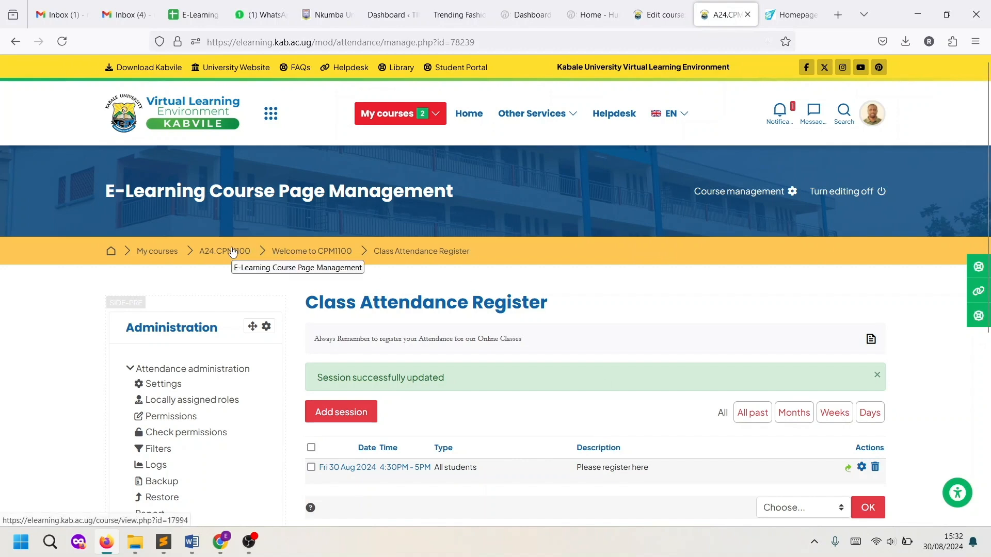
scroll(624, 315, "down", 3)
scroll(621, 314, "up", 3)
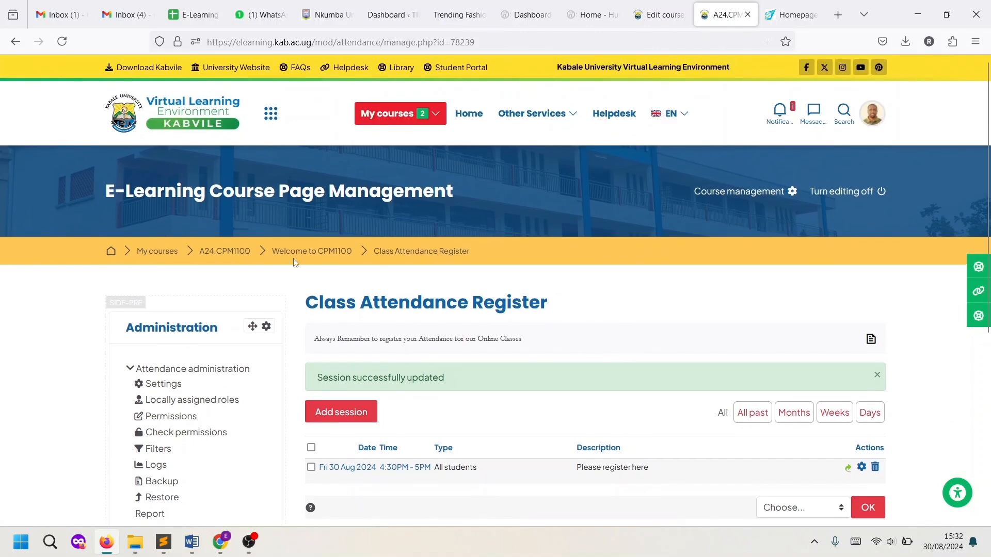
left_click(237, 253)
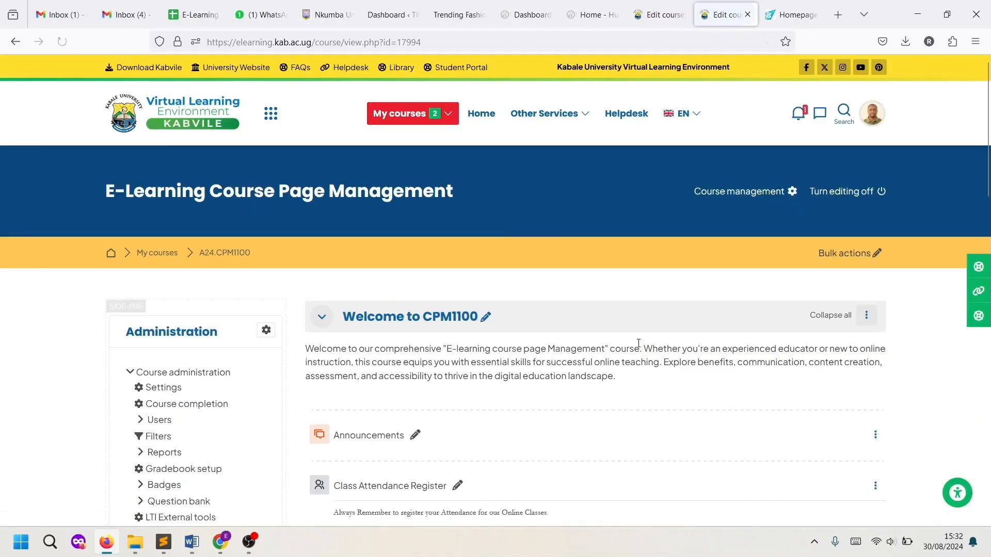
scroll(638, 343, "down", 3)
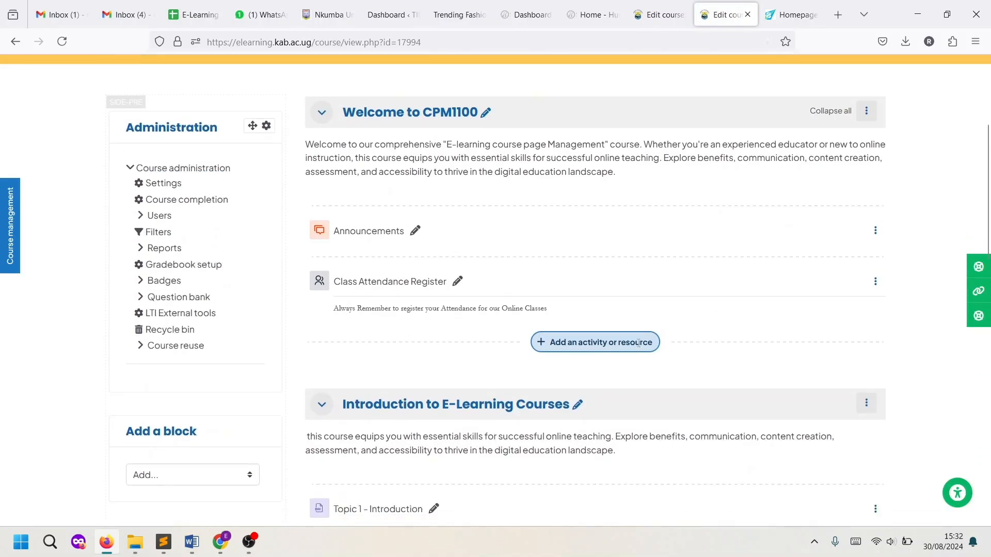
left_click(405, 287)
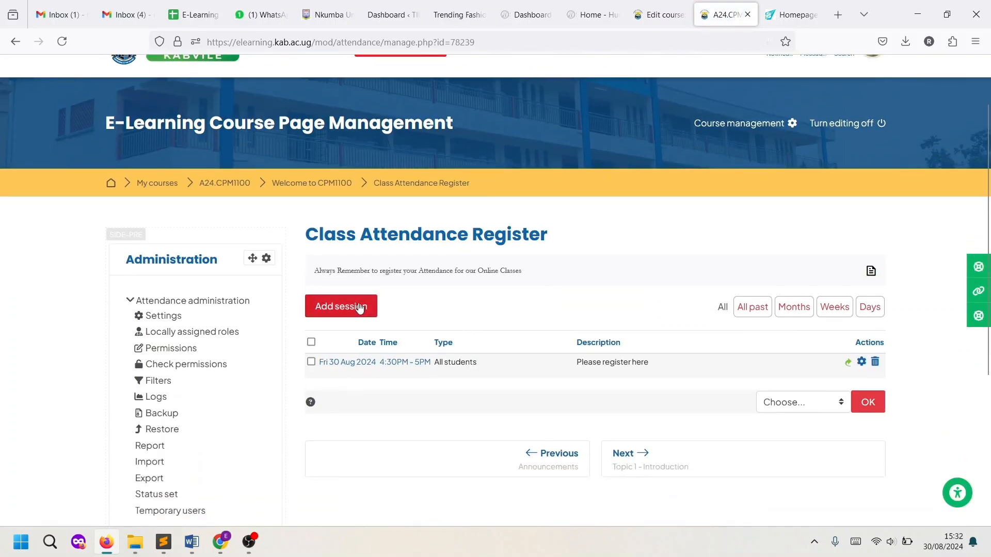
Start a new session dated 7 September 2024
left_click(344, 307)
scroll(619, 393, "down", 3)
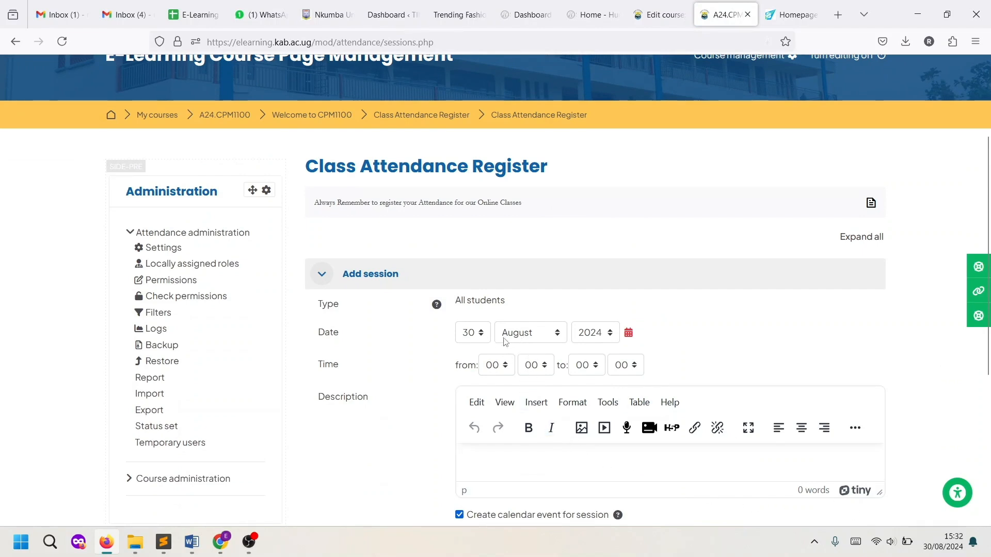
left_click(525, 339)
left_click(458, 361)
left_click(540, 344)
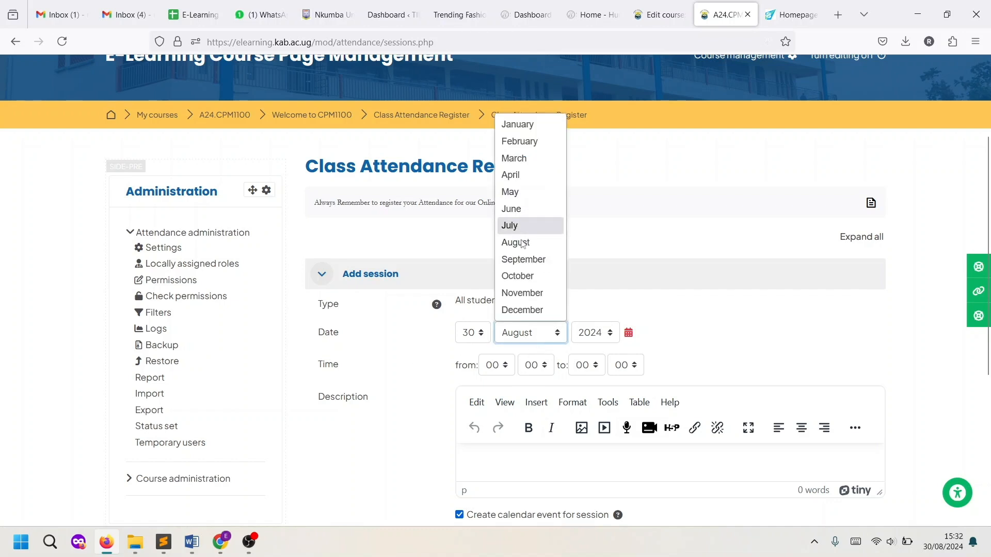
left_click(523, 259)
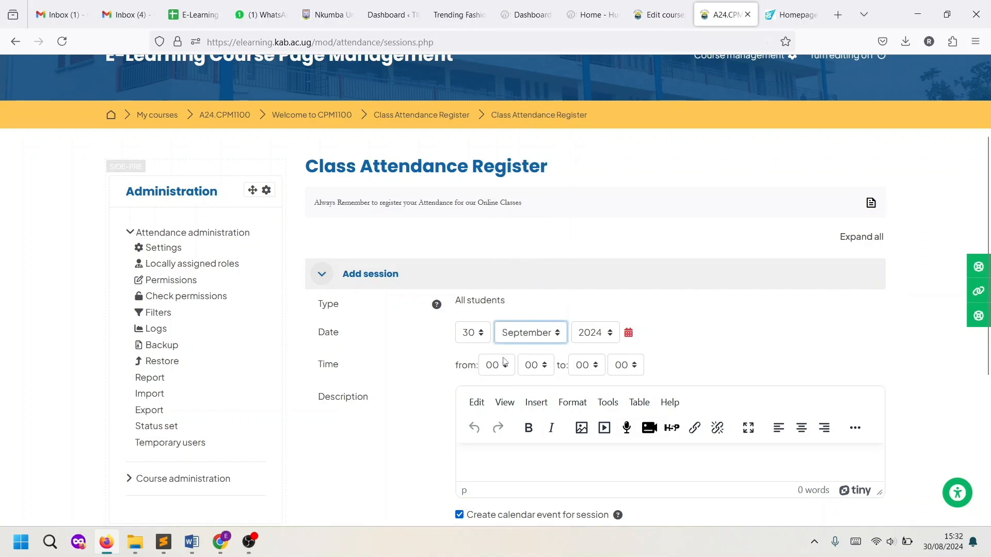
left_click(475, 339)
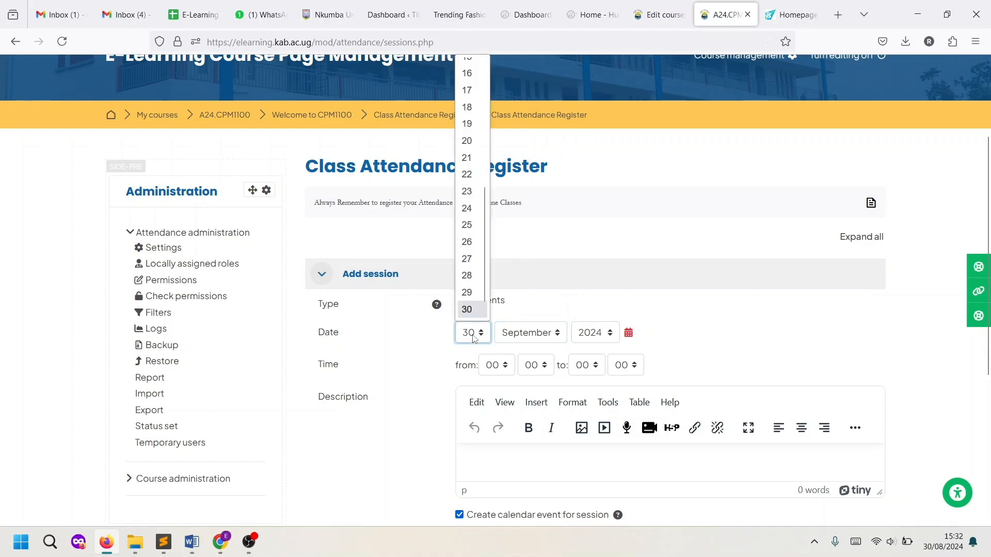
scroll(468, 148, "up", 2)
scroll(468, 149, "up", 3)
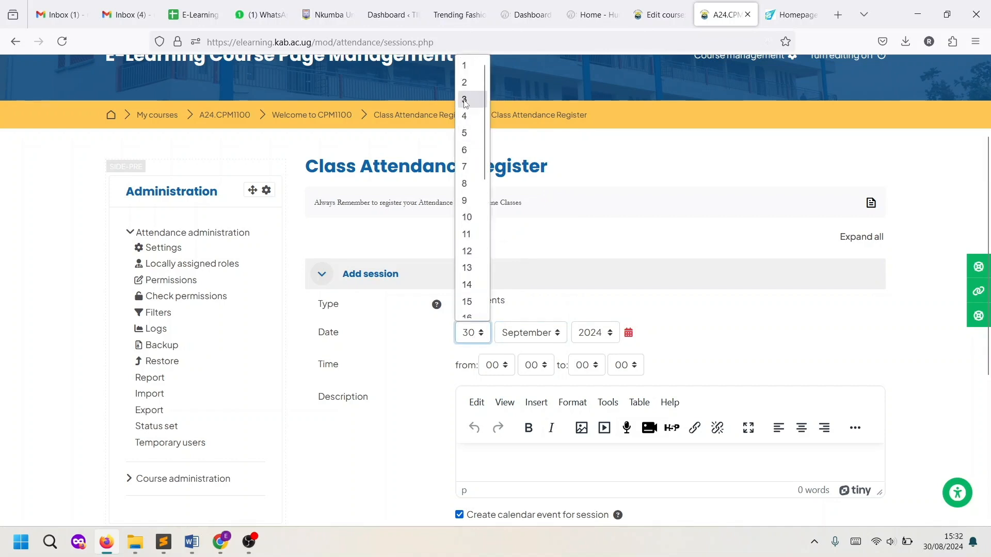
left_click(467, 166)
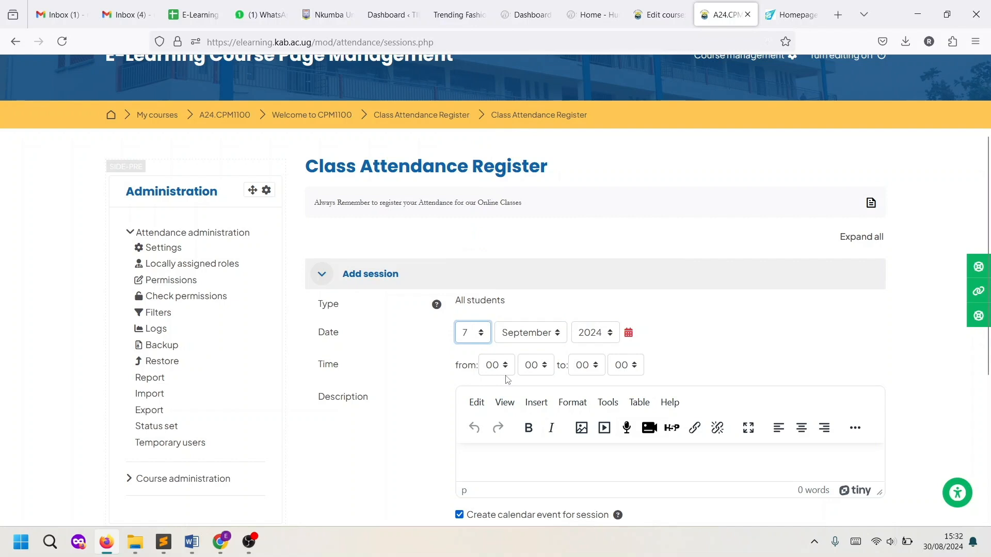
Set the session time from 16:00 to 17:00
left_click(497, 365)
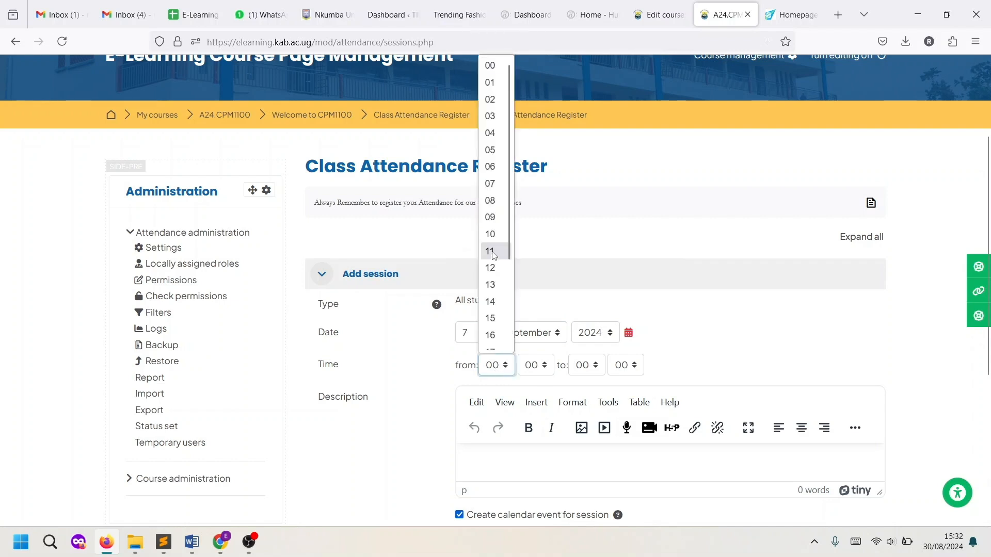
scroll(493, 302, "down", 2)
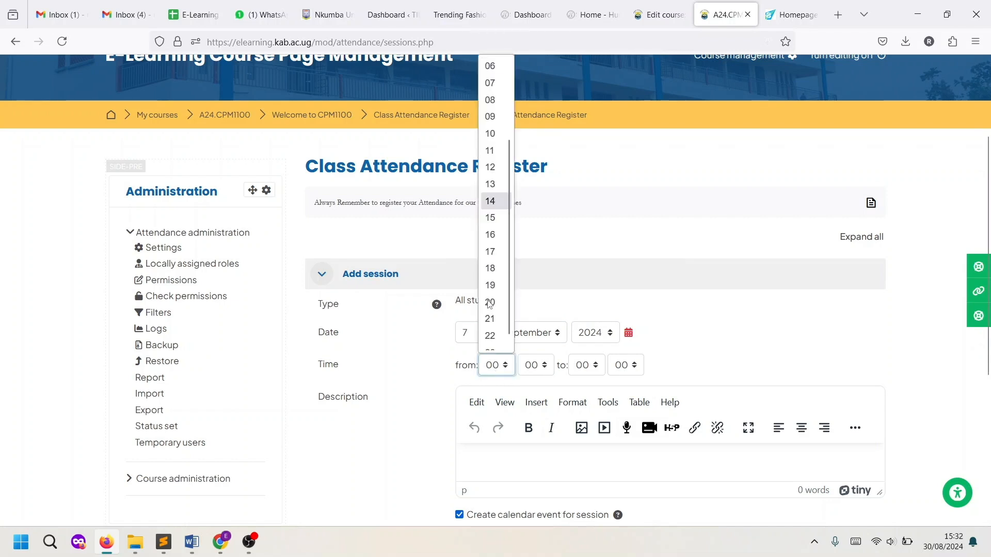
left_click(490, 234)
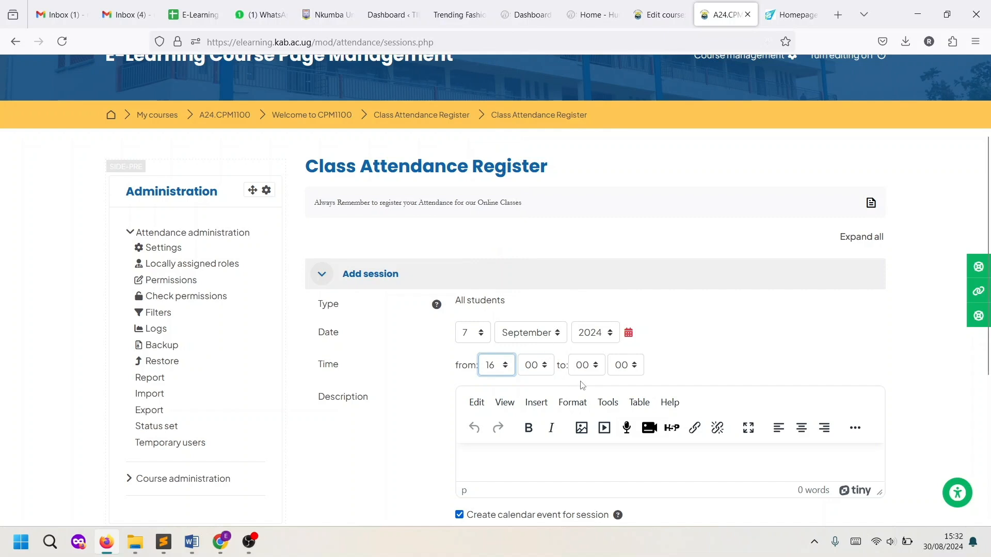
left_click(585, 369)
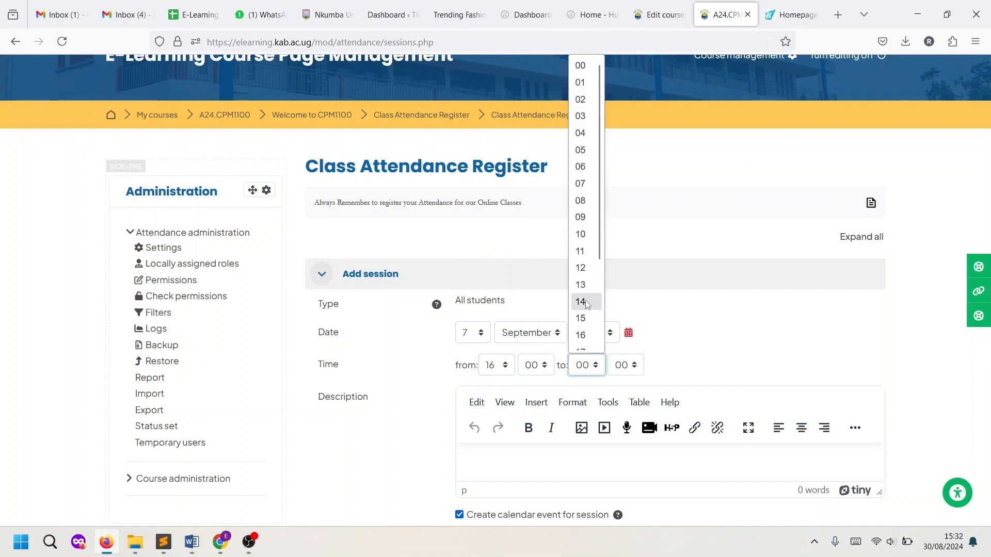
scroll(581, 289, "down", 3)
scroll(582, 293, "up", 3)
scroll(582, 293, "down", 3)
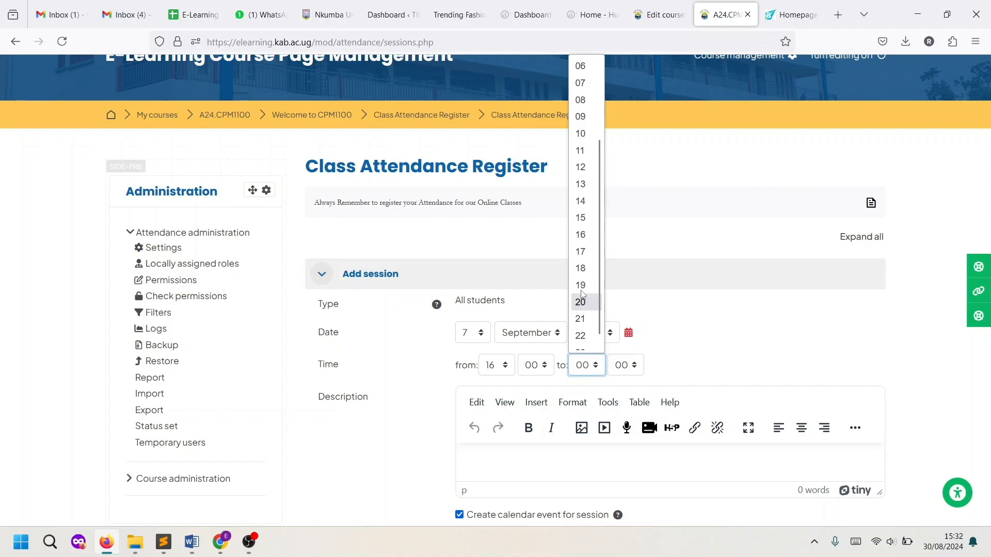
left_click(581, 250)
Describe it as 'Register attendance', allow student self-recording, and add the session
scroll(621, 429, "down", 3)
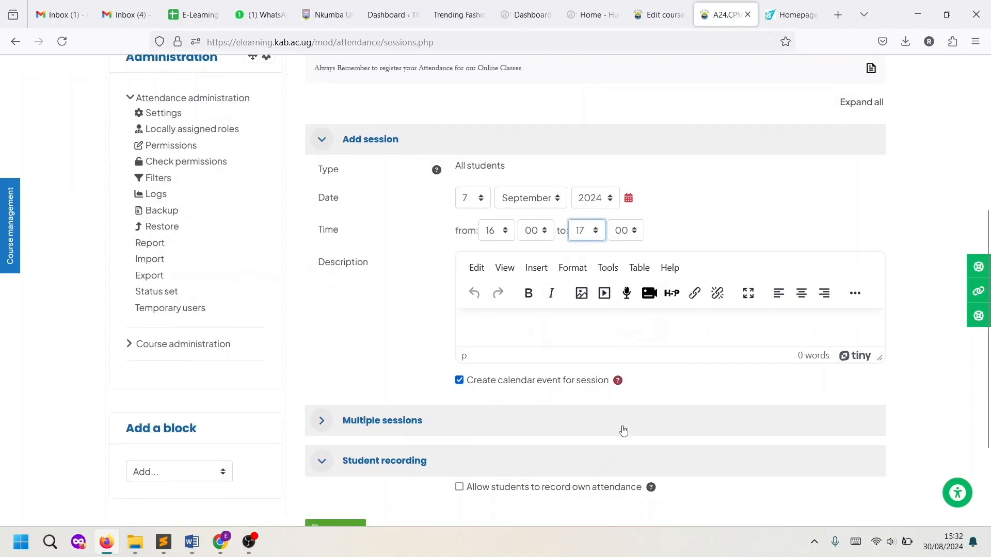
left_click(513, 335)
type("R")
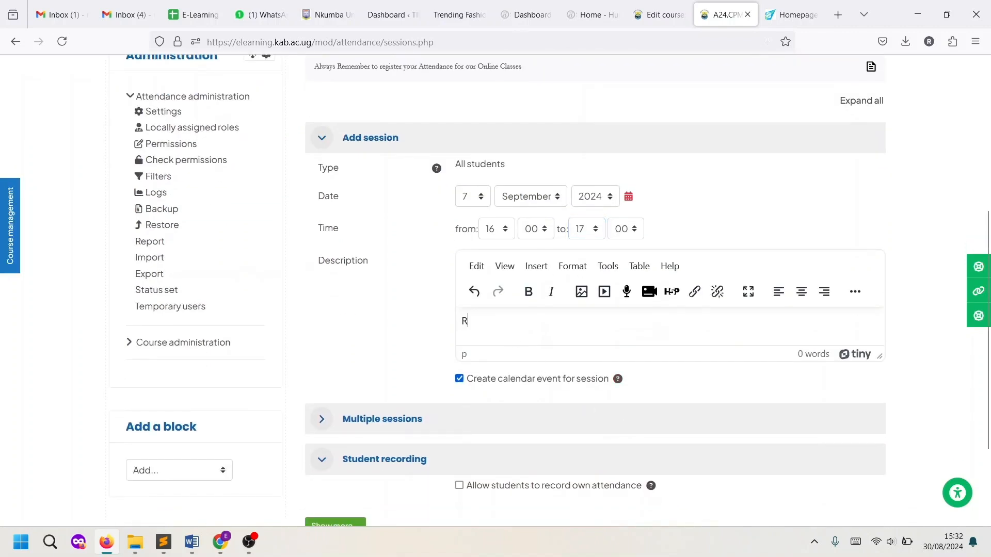
type("egister attendance")
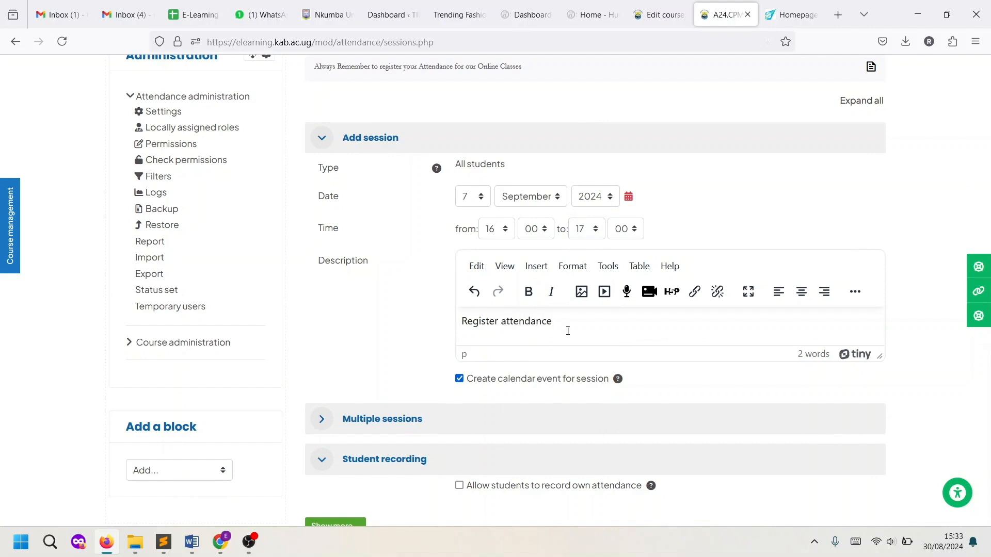
scroll(556, 351, "down", 2)
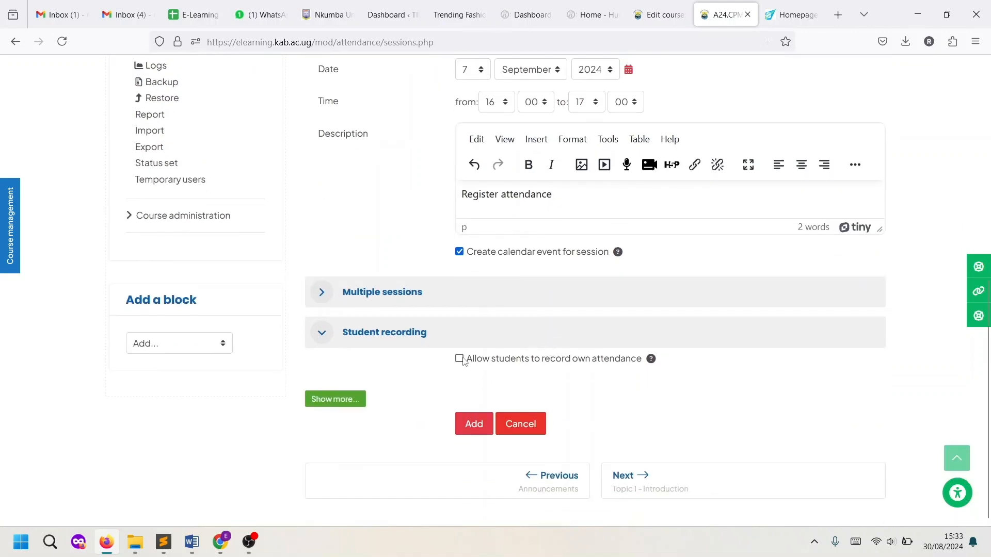
left_click(459, 358)
scroll(586, 356, "down", 1)
scroll(586, 360, "down", 2)
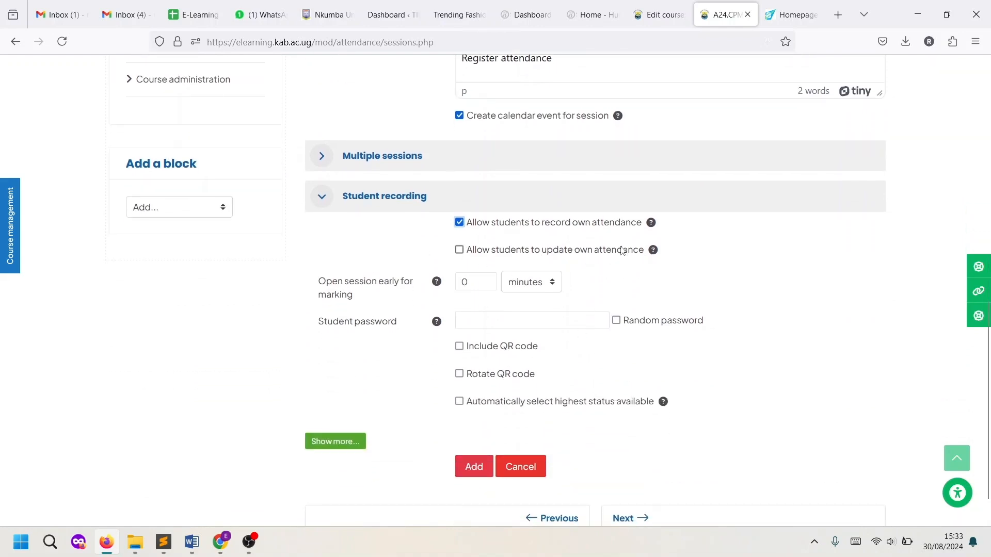
scroll(534, 361, "down", 1)
scroll(594, 372, "up", 6)
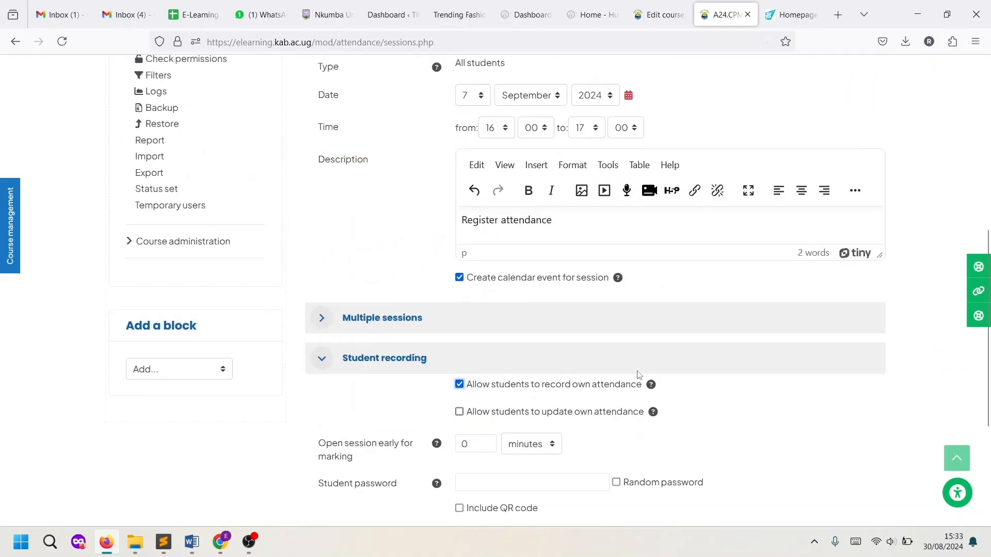
scroll(628, 386, "down", 5)
left_click(470, 424)
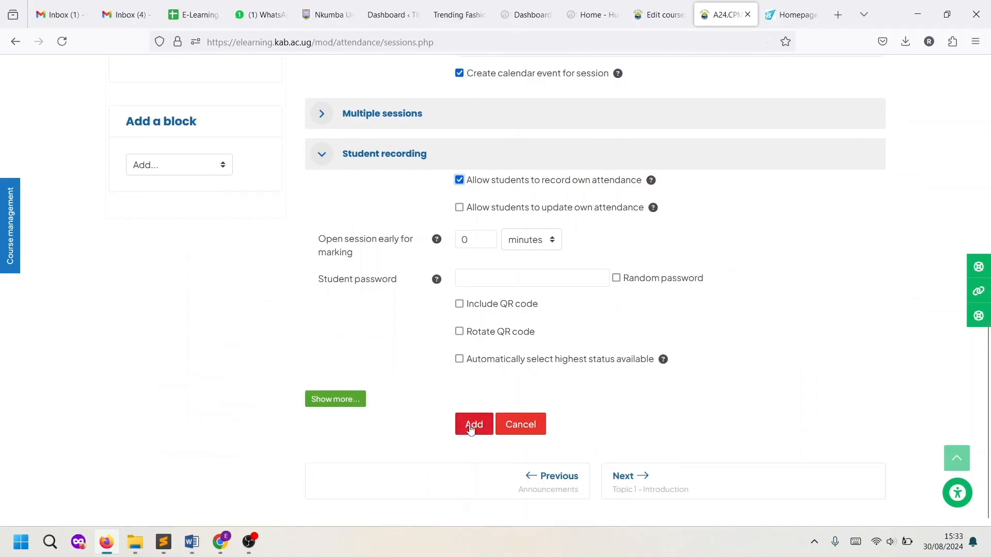
Scroll the sessions table to check the new Sat 7 Sept 2024 4PM–5PM 'Register attendance' row
scroll(748, 397, "down", 3)
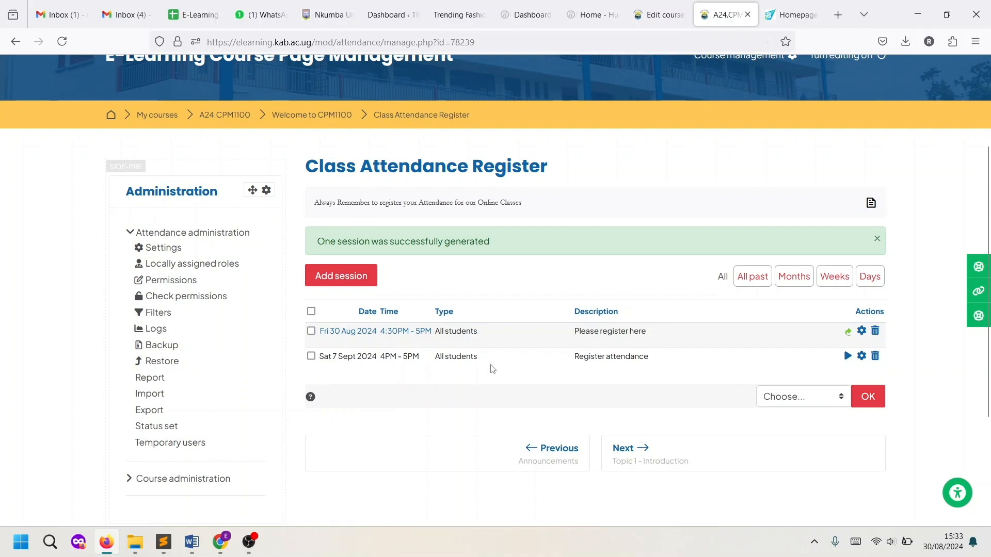
scroll(546, 382, "up", 3)
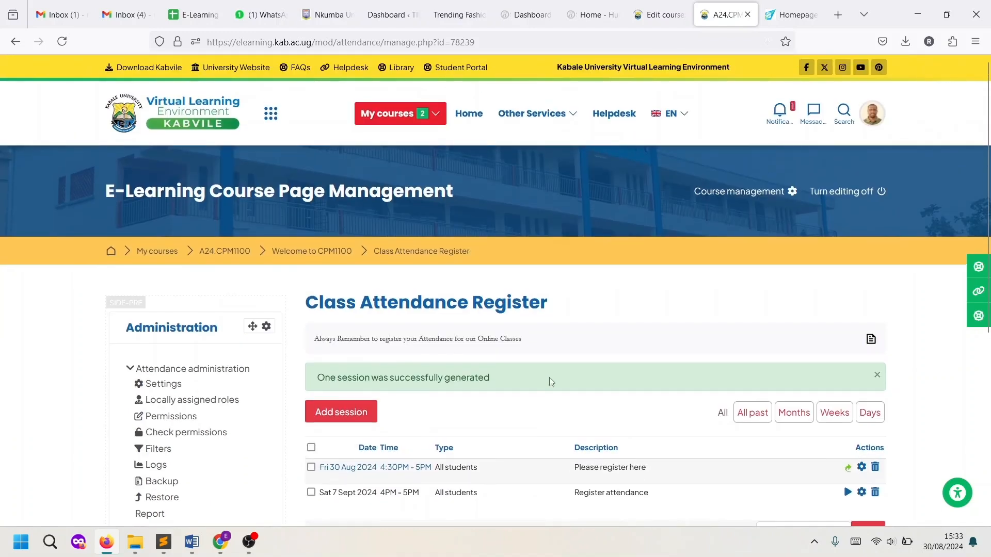